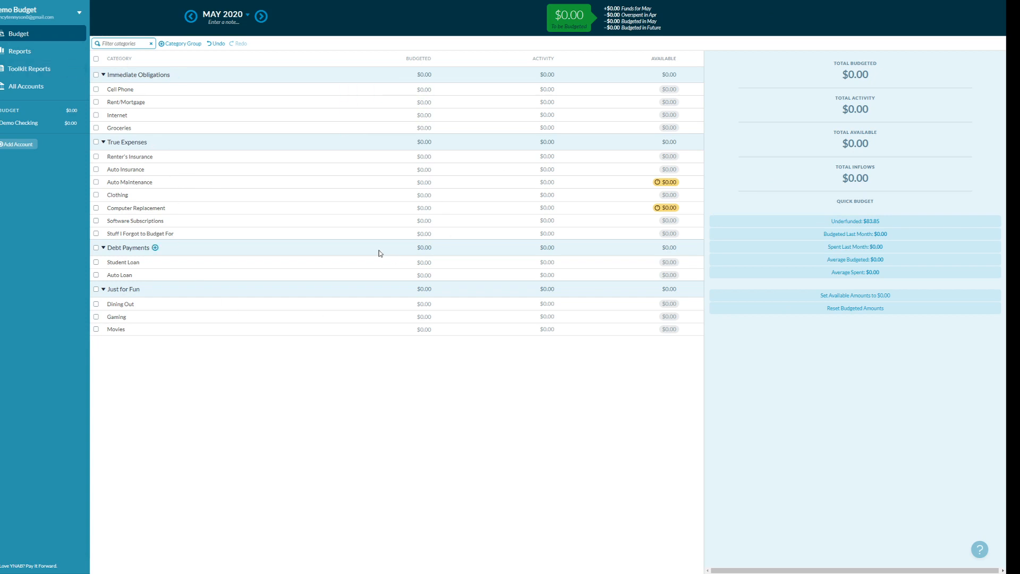
- Open the empty Demo Checking register, which shows $0.00 cleared, uncleared and working balances
click(421, 263)
click(32, 128)
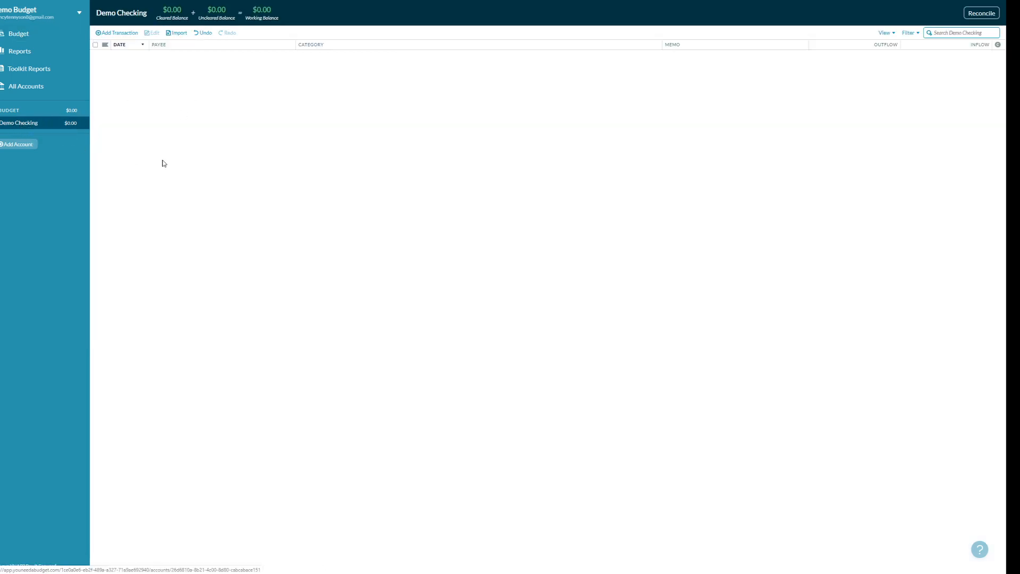
- Start a 05/01/2020 transaction in Demo Checking with new payee 'My Awesome Job'
click(112, 33)
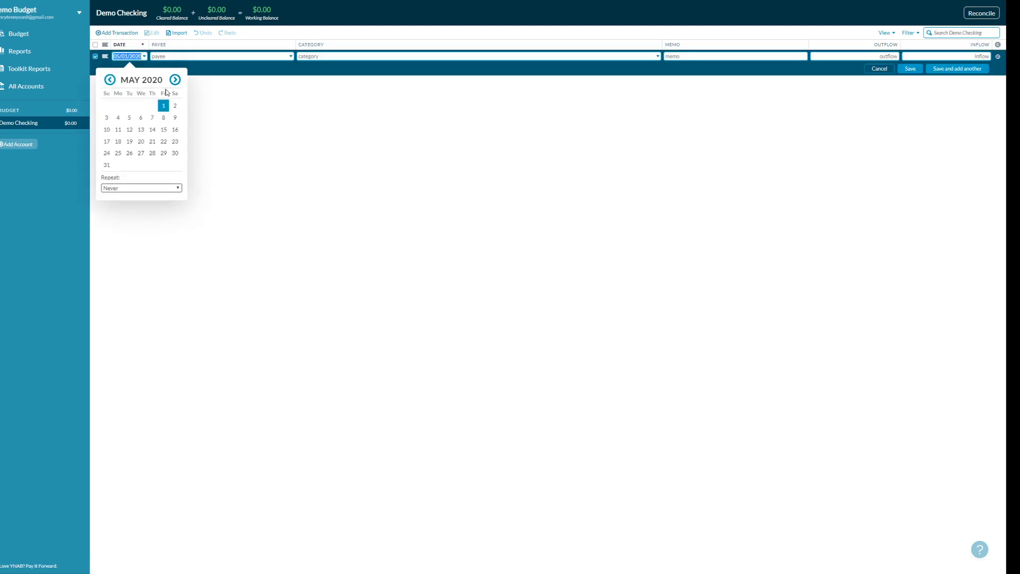
click(163, 107)
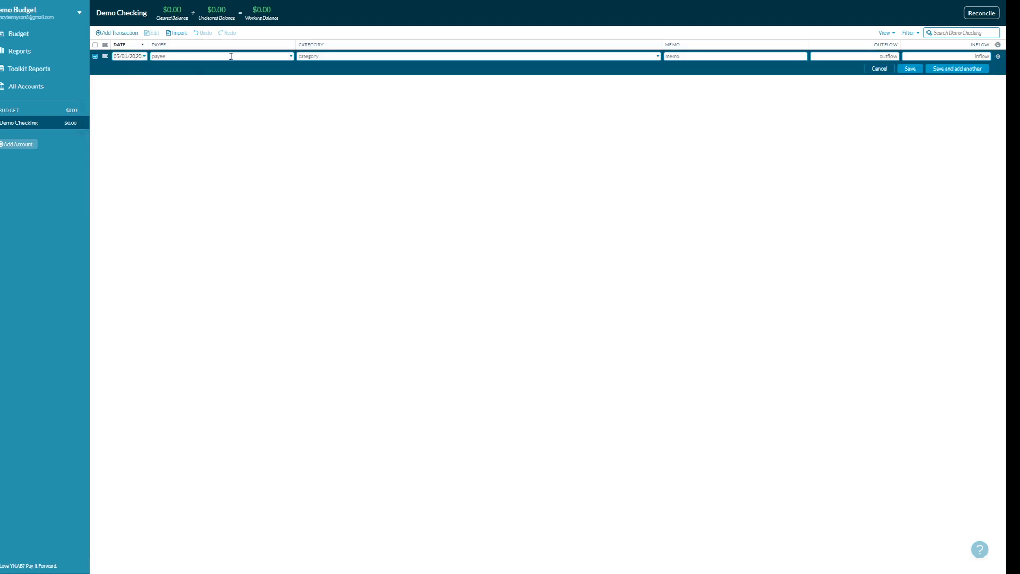
text(My Awesome JOb)
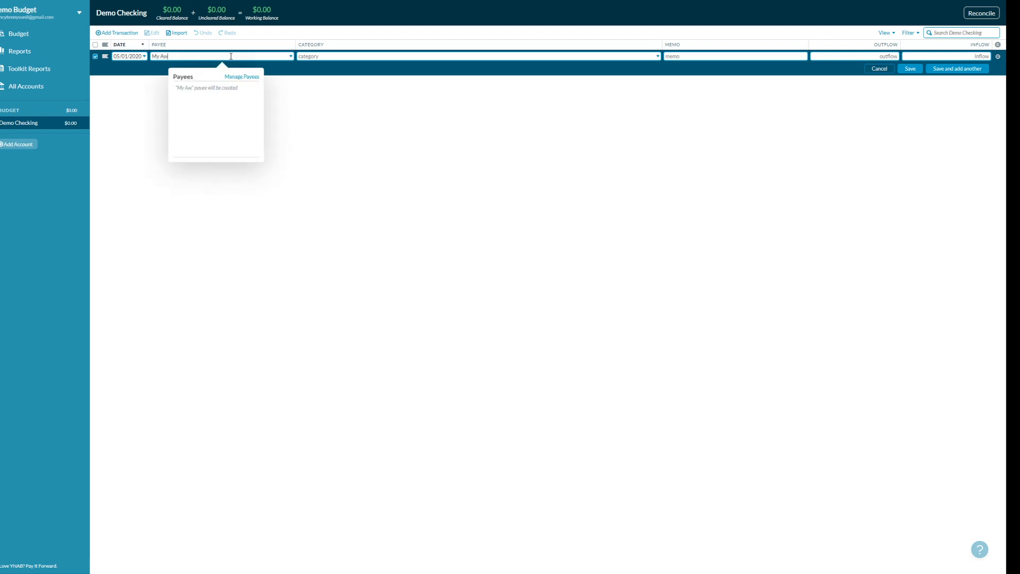
key(Tab)
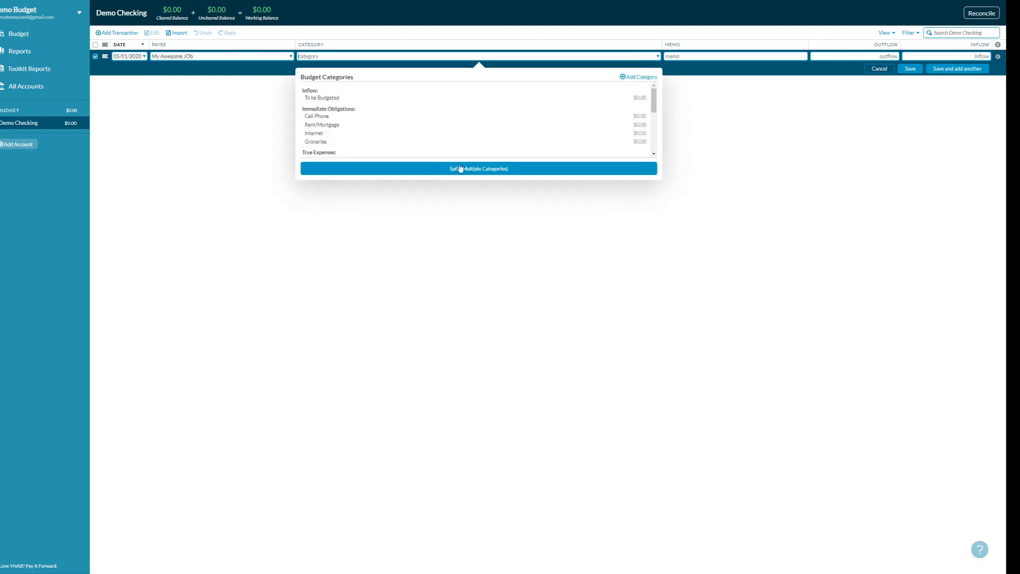
click(194, 57)
click(221, 87)
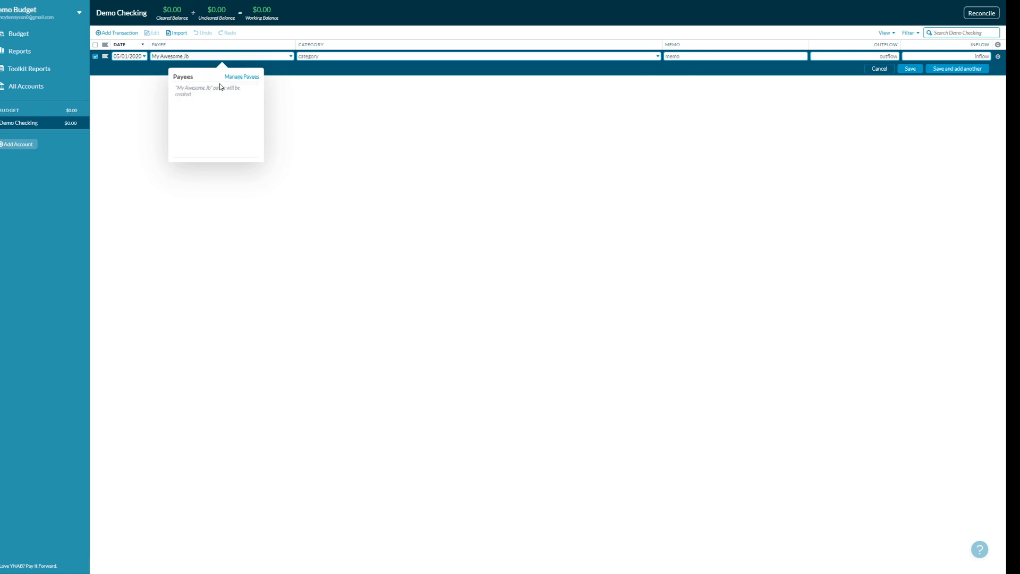
- Save it as a $1,350 To be Budgeted inflow with memo 'got paid!', then return to the budget
click(358, 56)
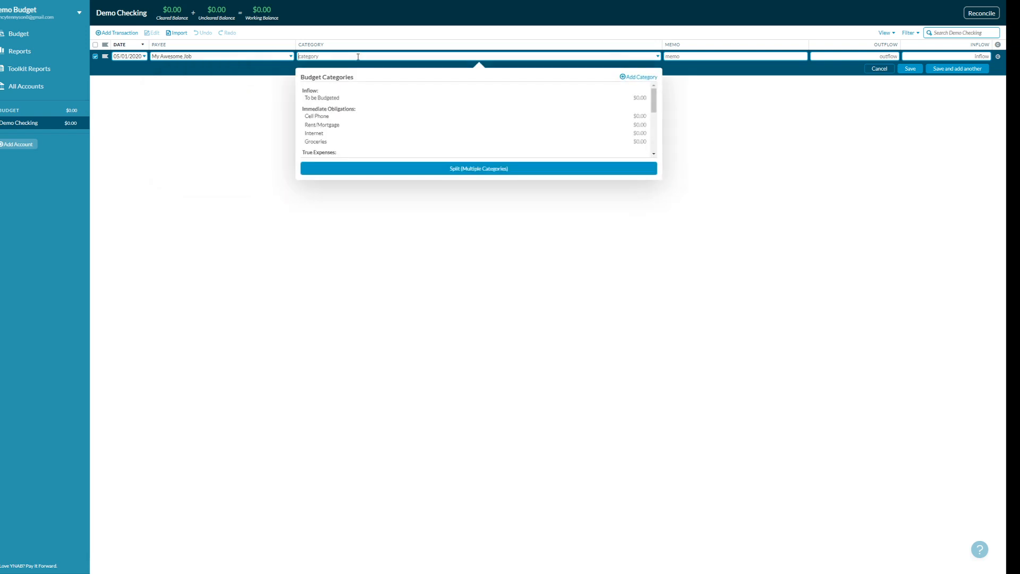
click(324, 98)
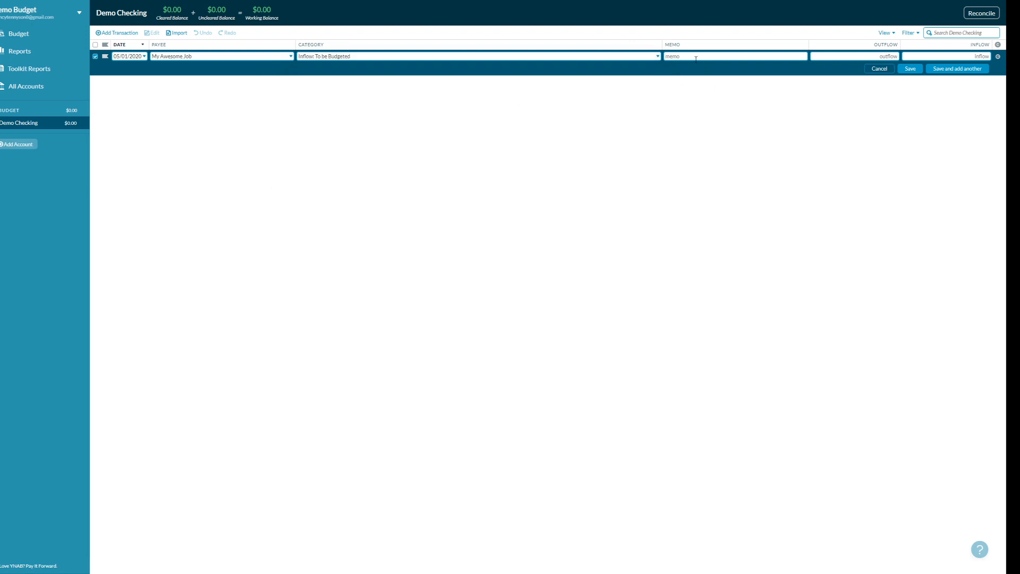
text(got paid!)
text(1350)
click(910, 69)
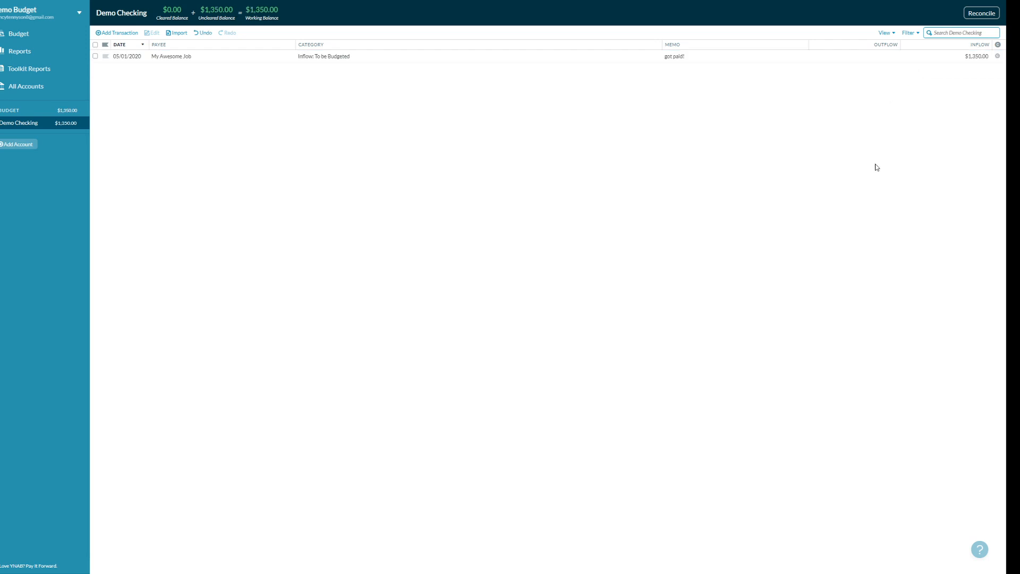
click(27, 35)
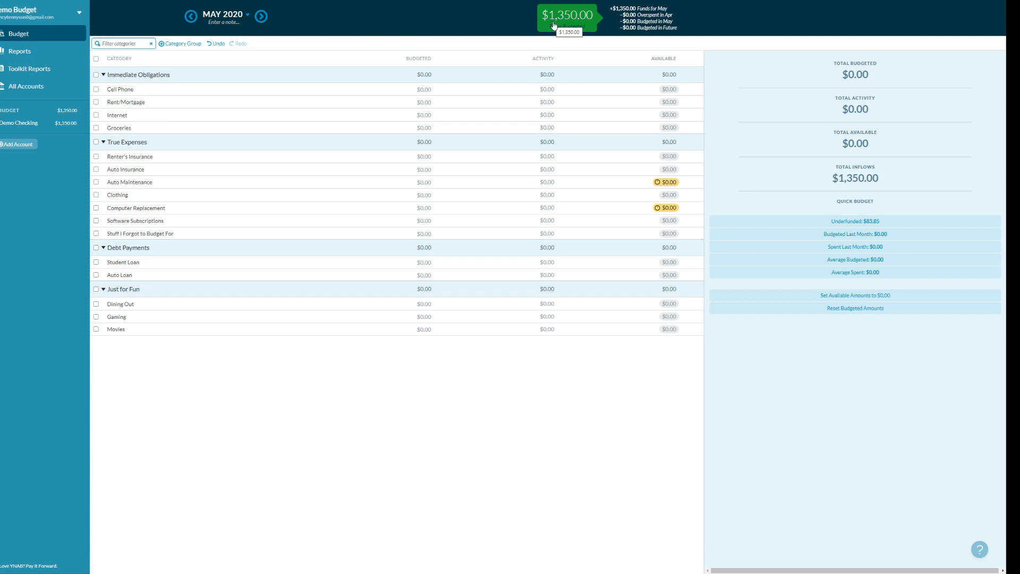
click(65, 126)
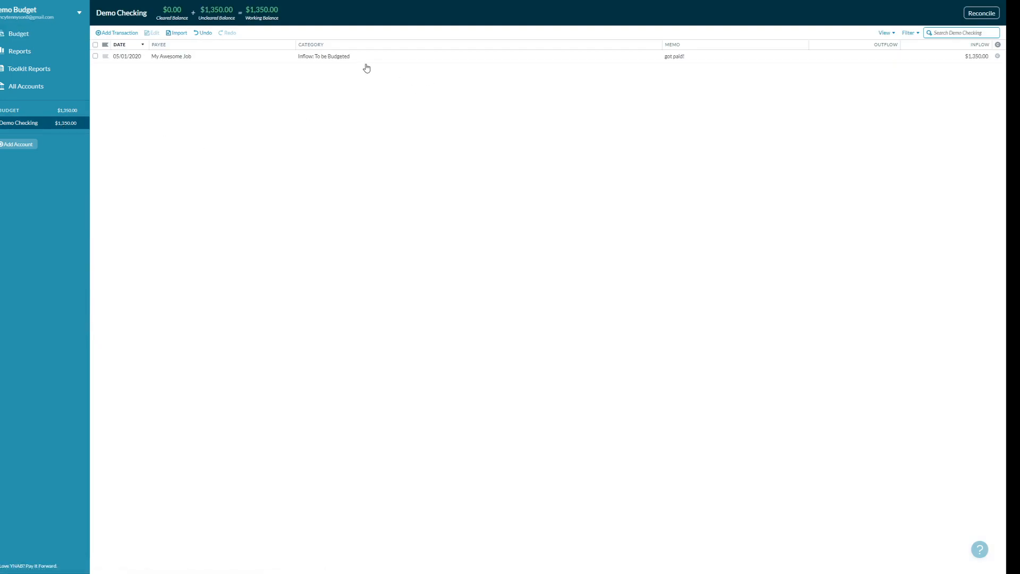
click(40, 38)
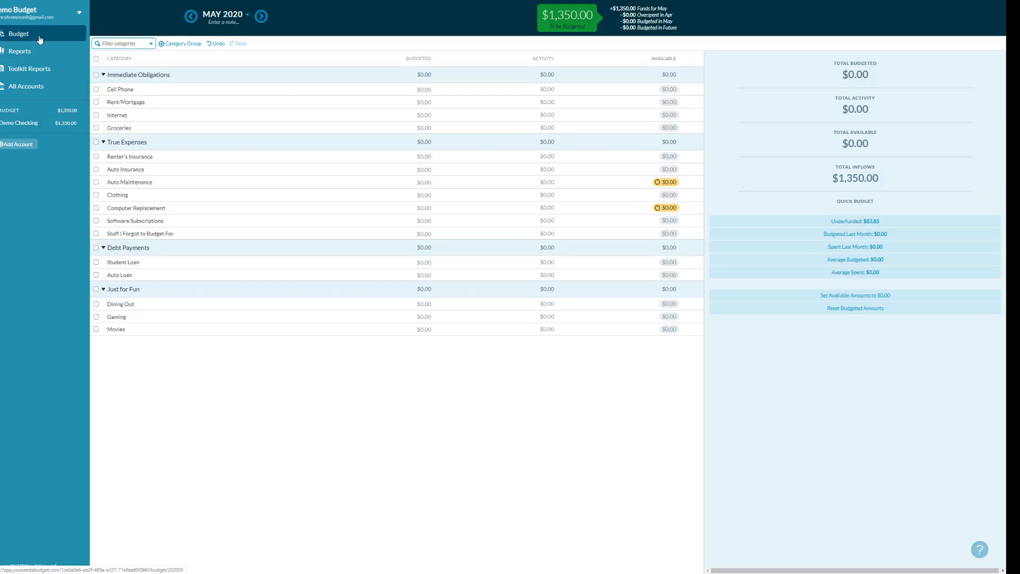
click(26, 125)
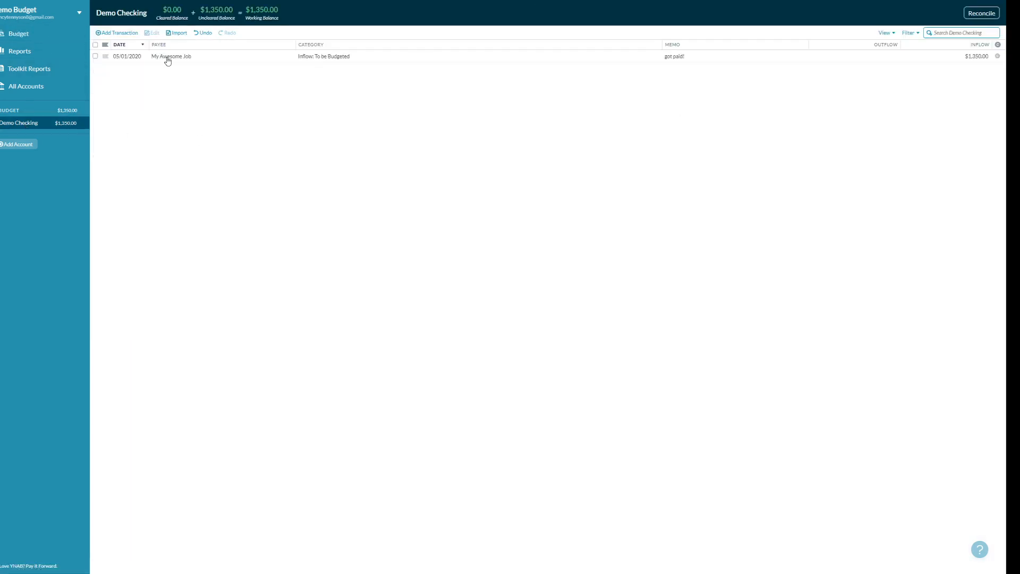
click(43, 36)
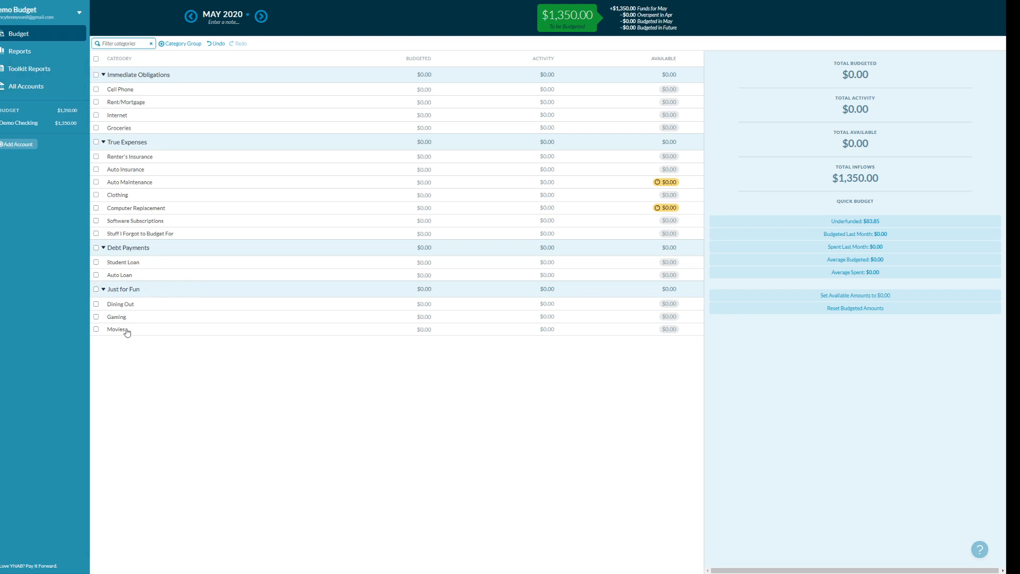
click(429, 89)
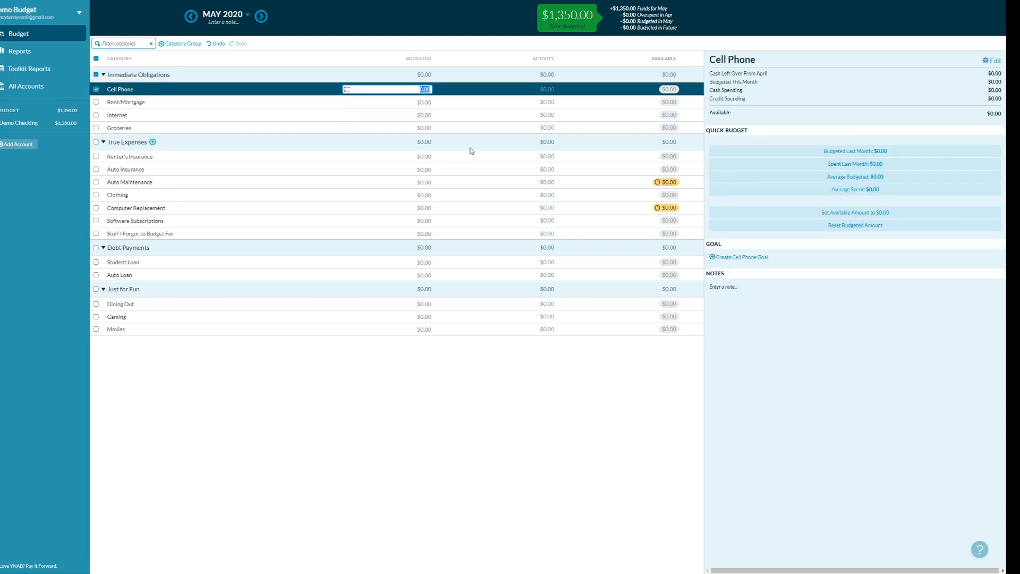
- Budget $60 Cell Phone, $450 Rent/Mortgage, $65 Internet and $200 Groceries for May
text(60)
click(425, 102)
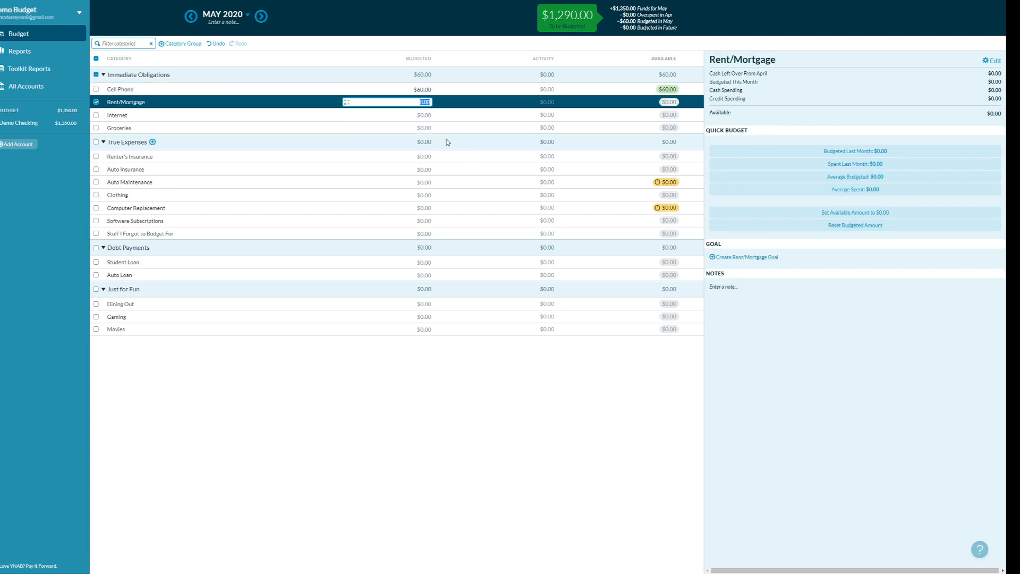
text(450)
key(Return)
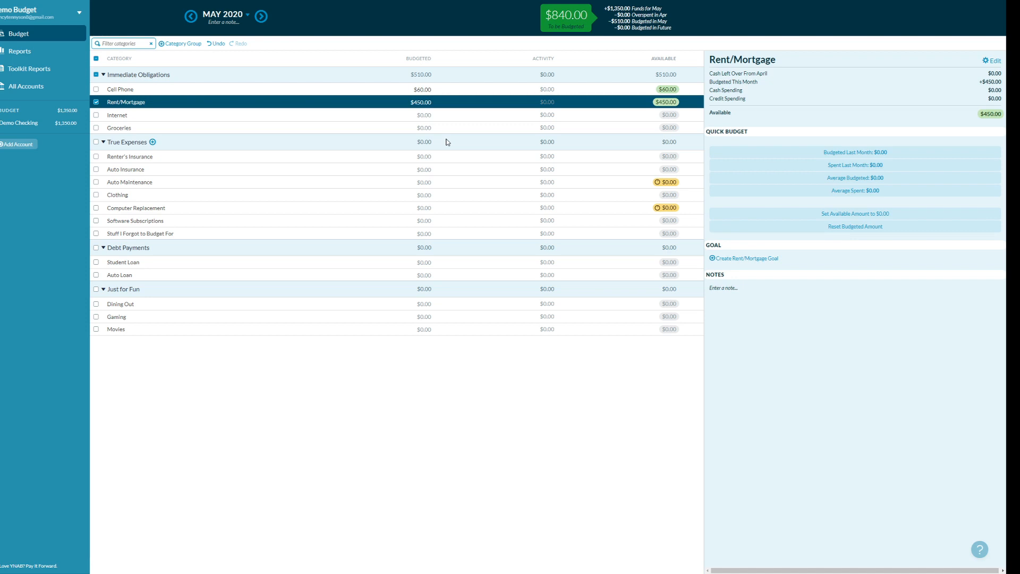
click(441, 116)
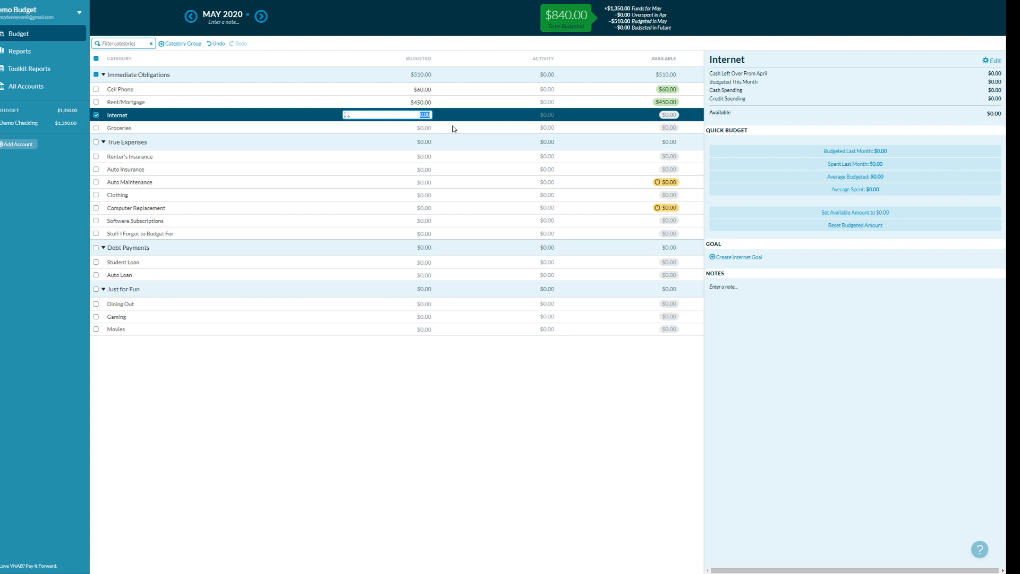
text(65)
key(Return)
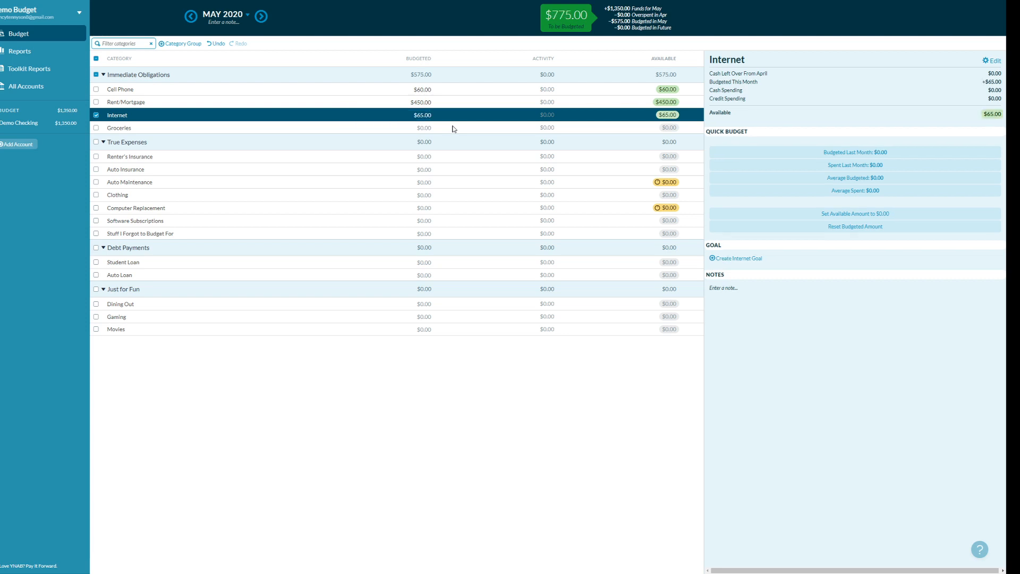
click(455, 128)
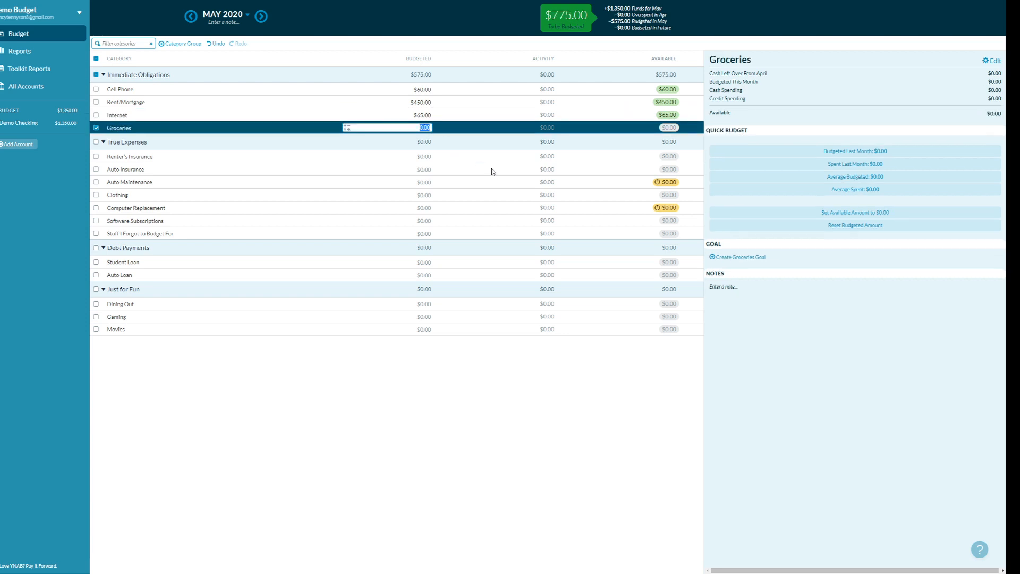
text(200)
key(Return)
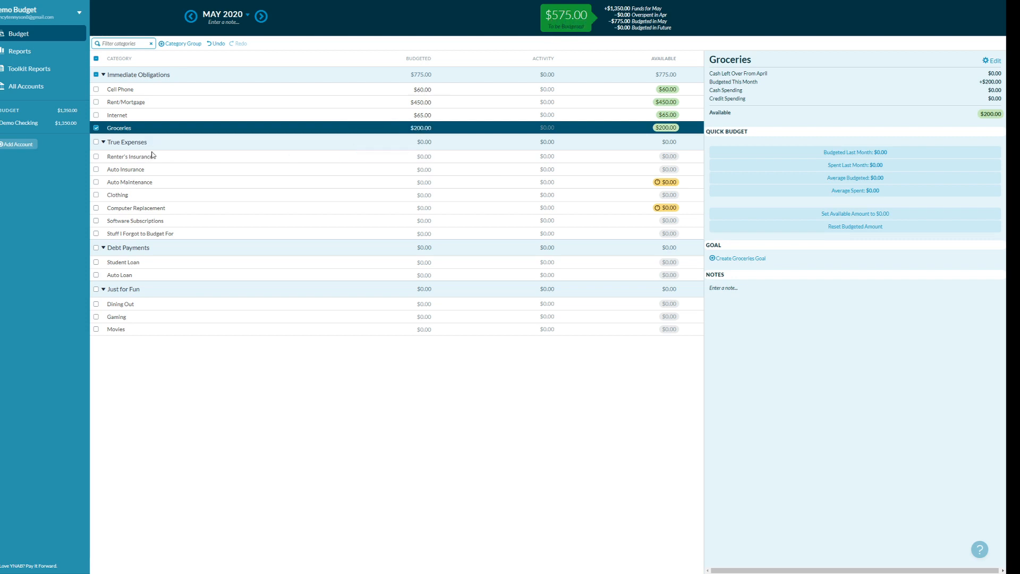
- Budget $25 for Renter's Insurance and $100 for Auto Insurance
click(425, 157)
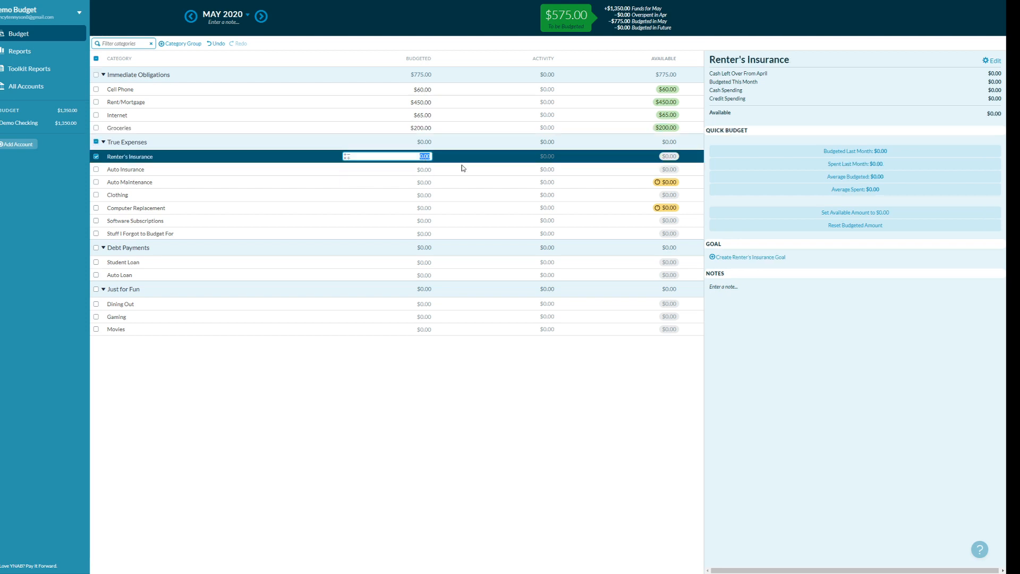
text(25)
key(Return)
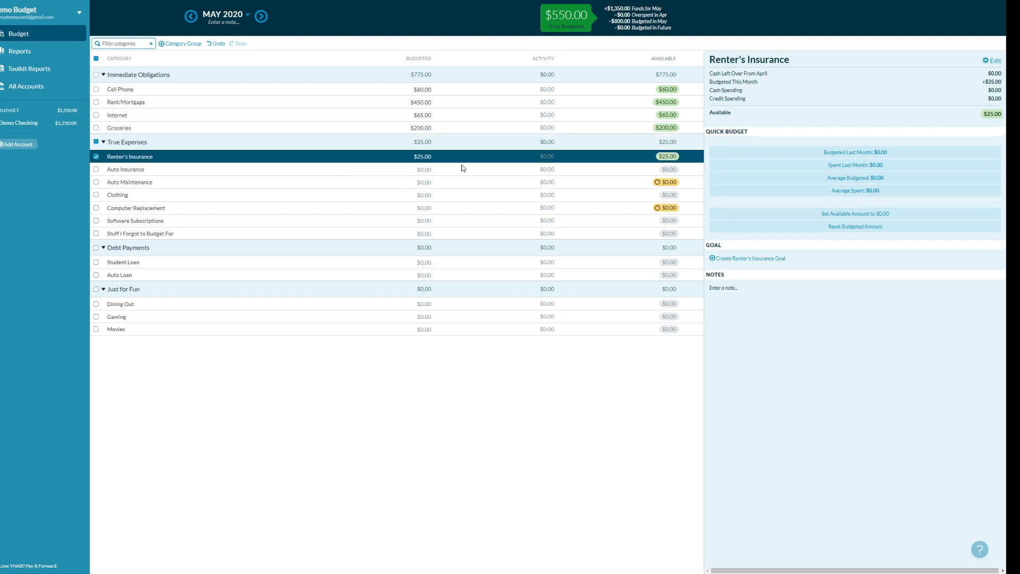
click(444, 172)
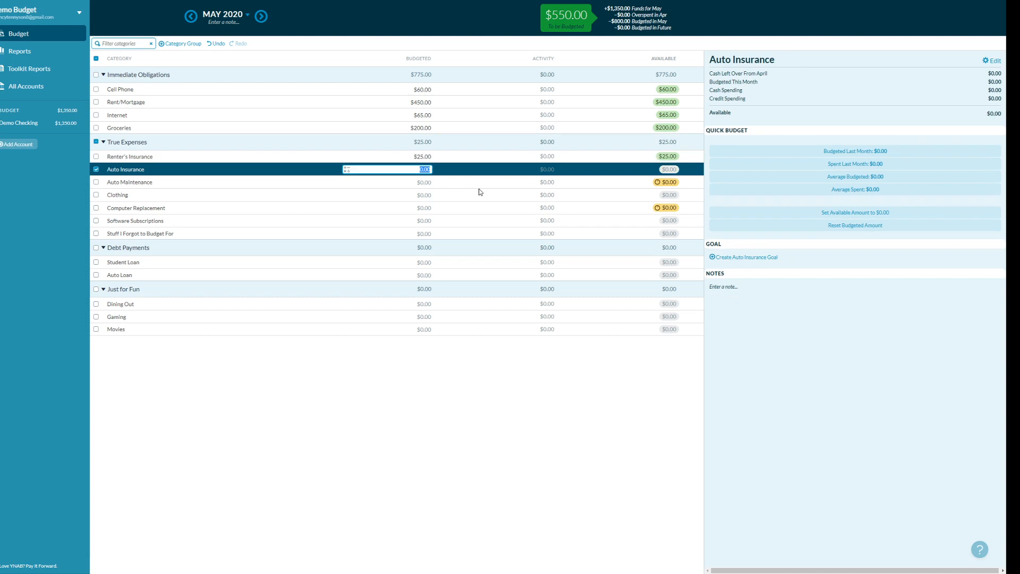
text(100)
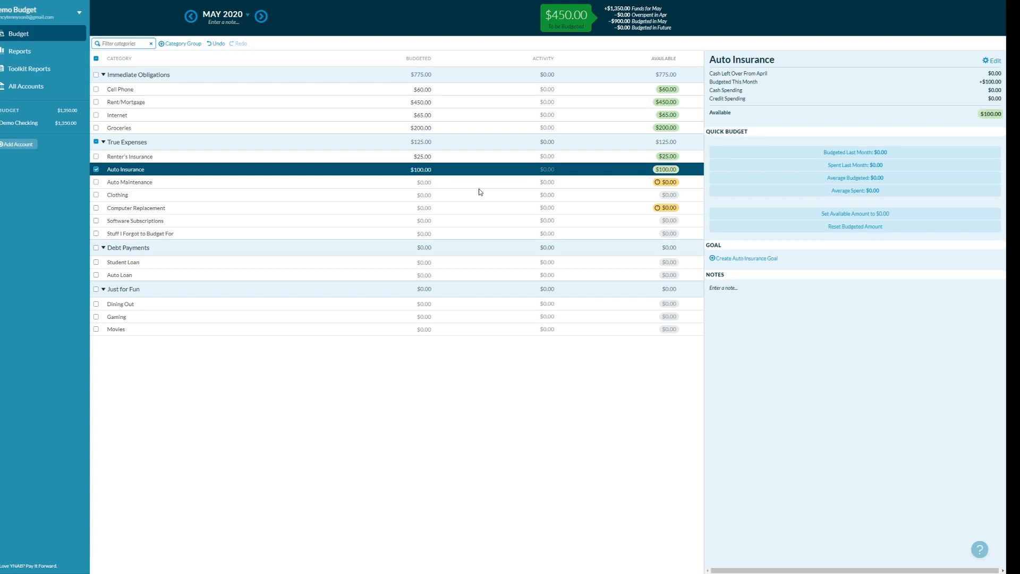
click(423, 182)
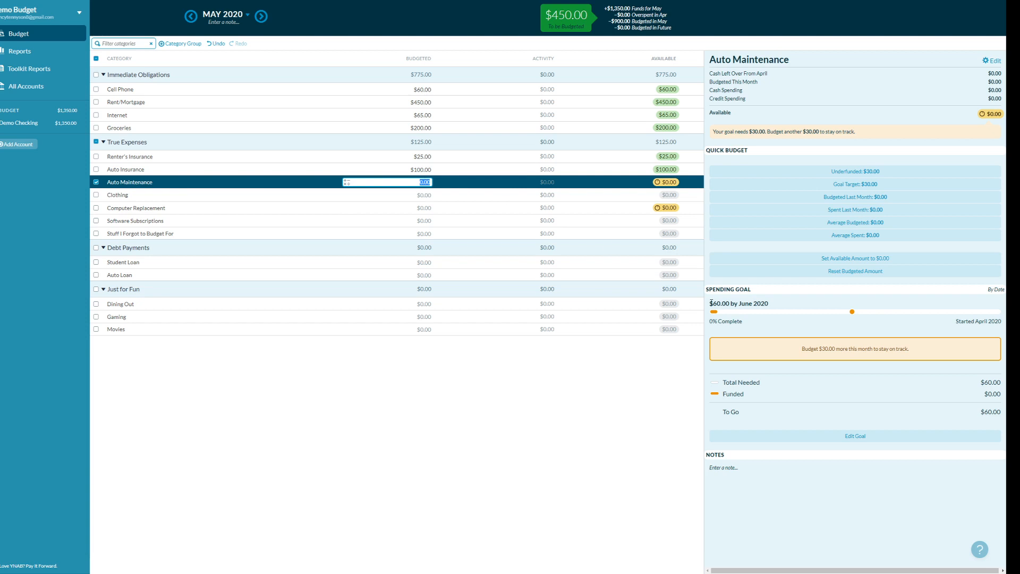
- Review Auto Maintenance's $60.00 goal, dismissing the name editor and month list unchanged
click(741, 304)
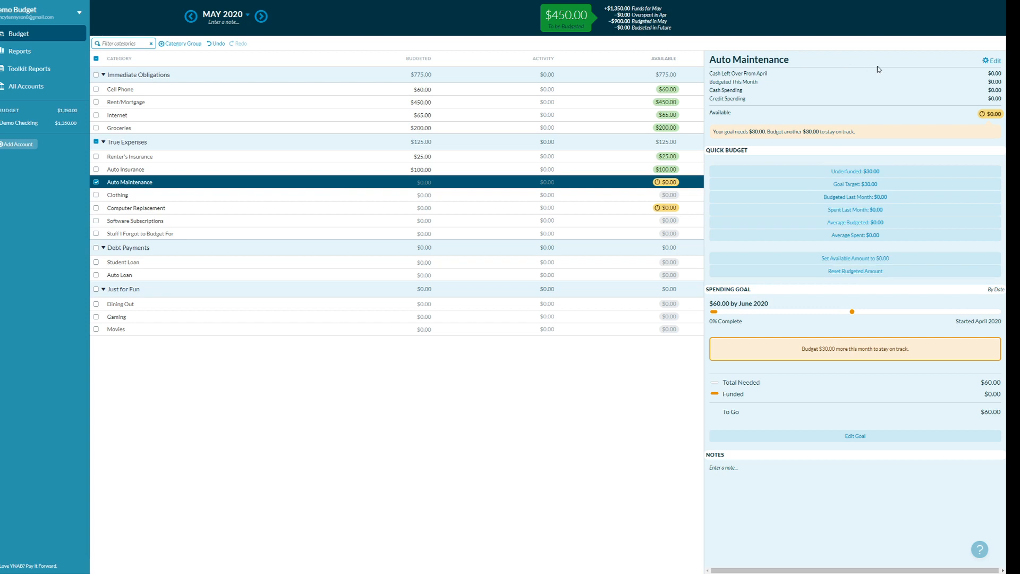
click(990, 60)
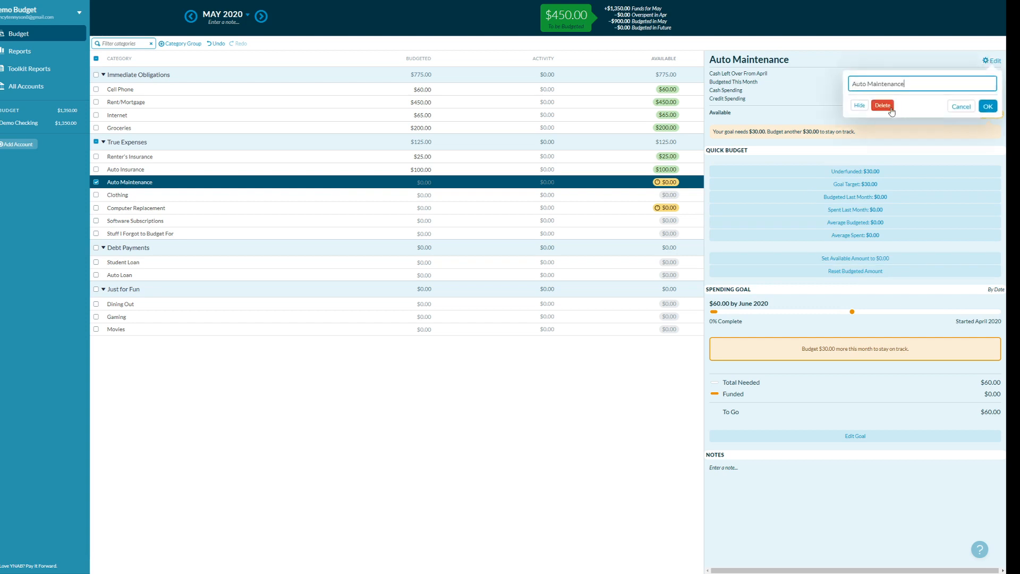
click(962, 106)
click(244, 16)
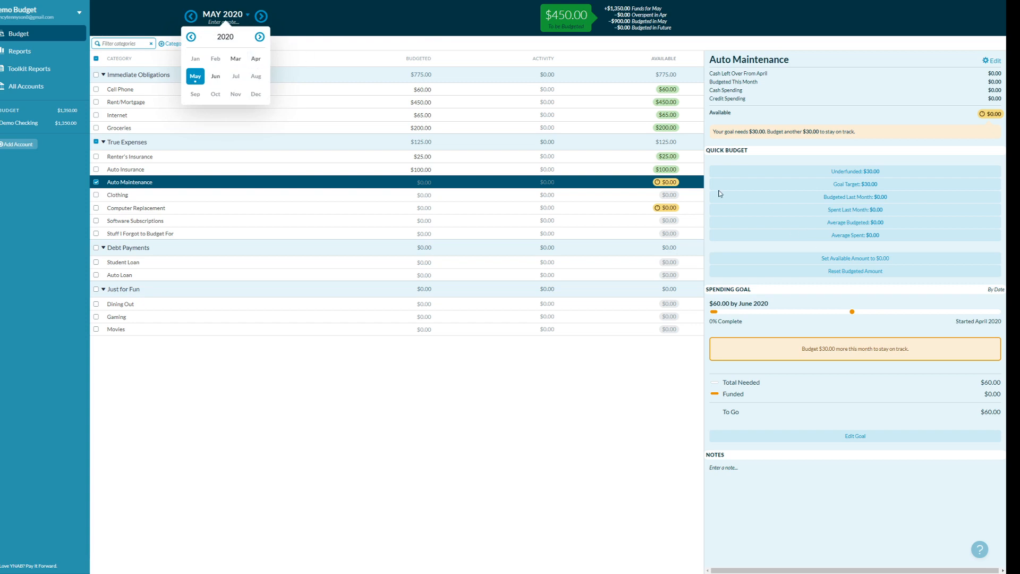
click(802, 308)
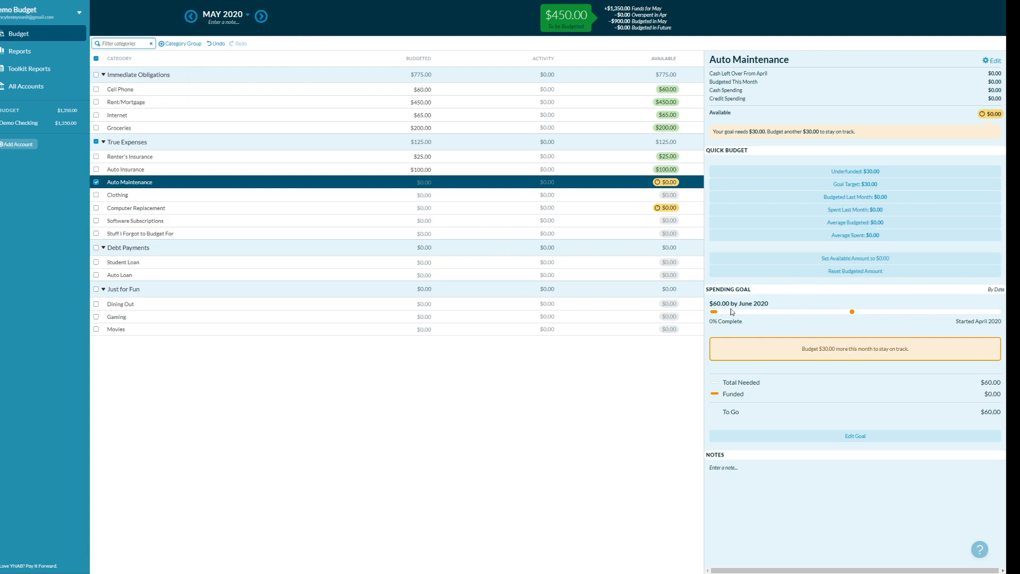
drag(713, 303, 736, 304)
- Budget the suggested $30.00 to Auto Maintenance
click(425, 182)
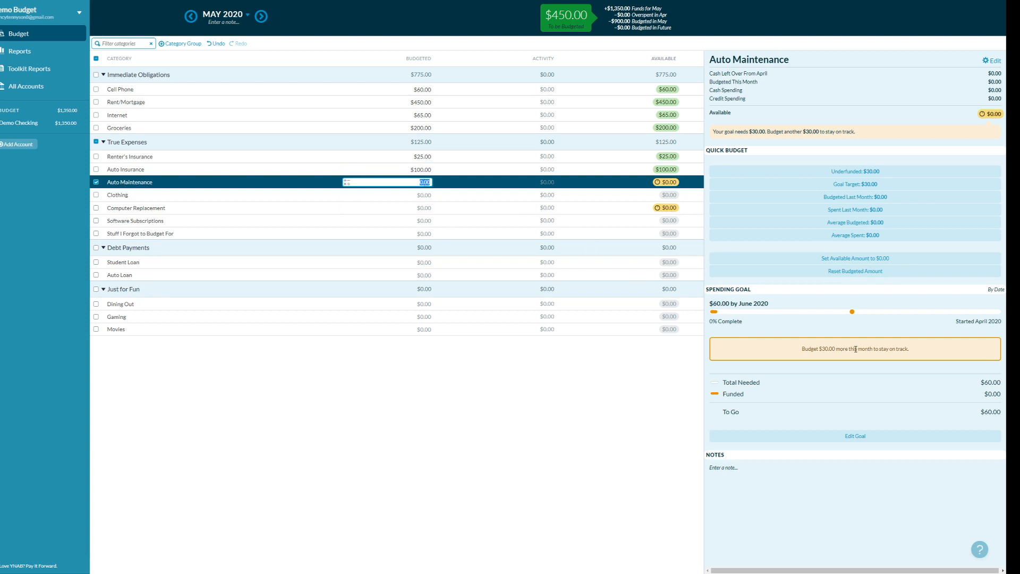
drag(801, 349, 921, 357)
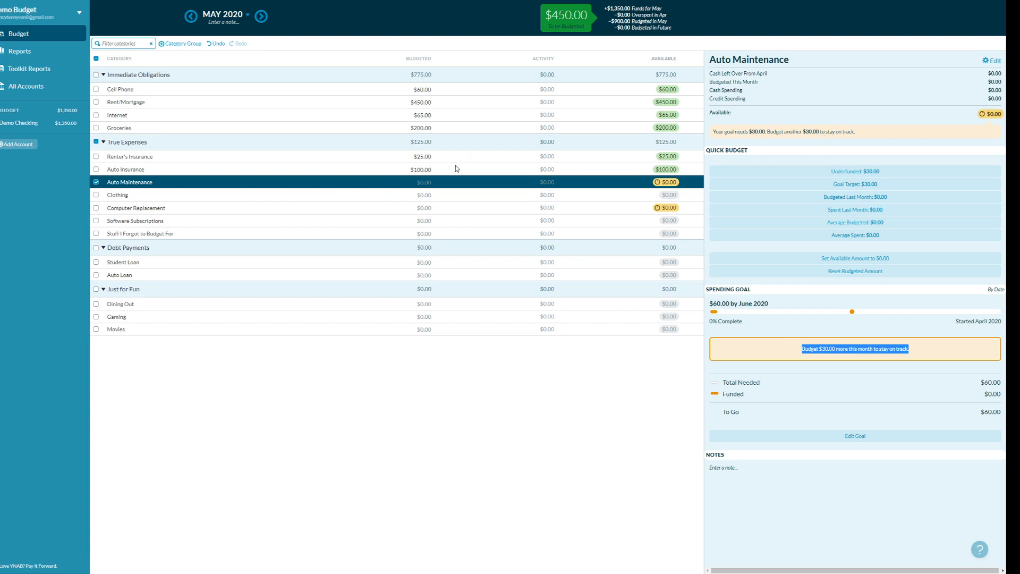
click(423, 181)
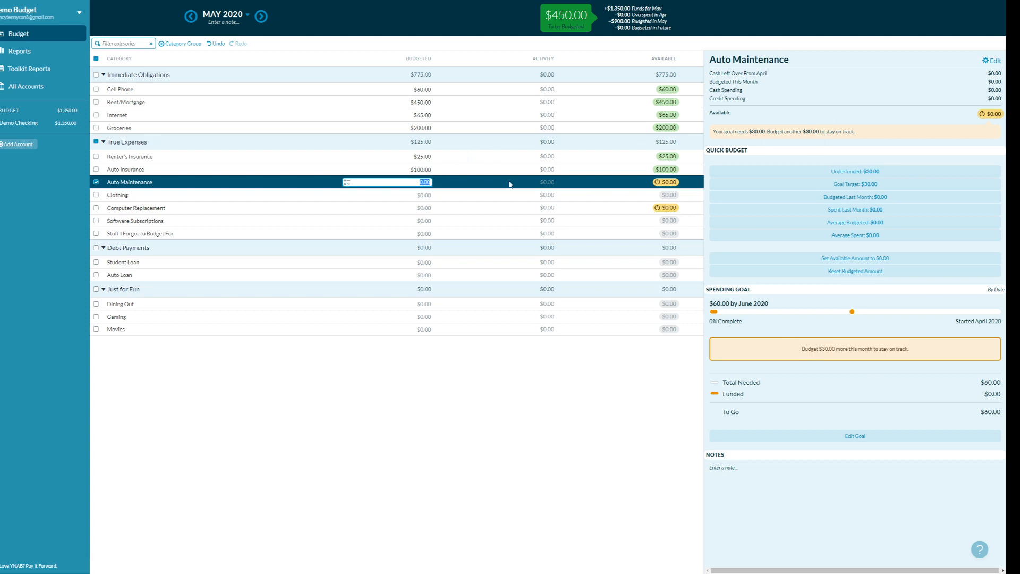
text(30.00)
key(Return)
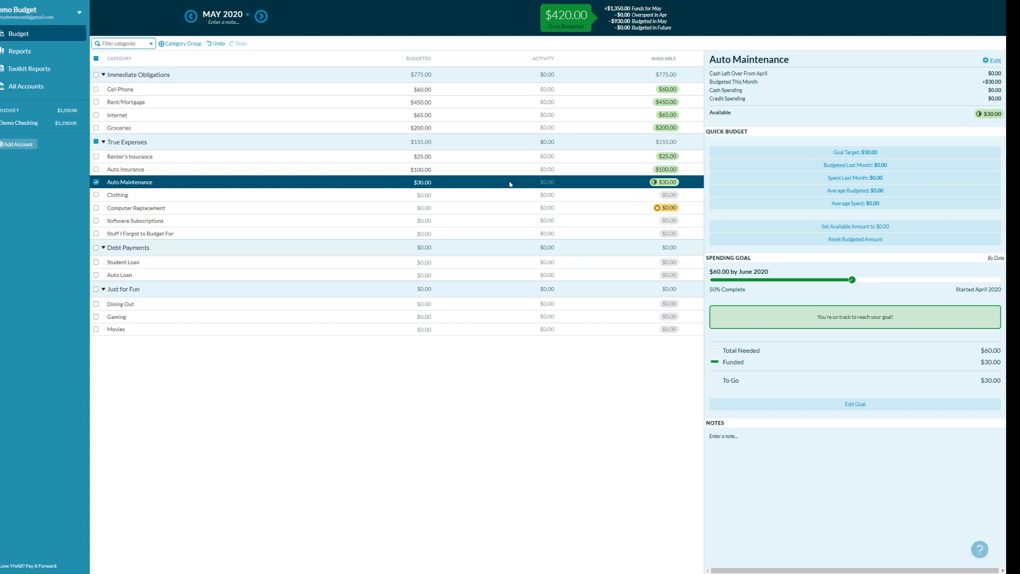
- Inspect Computer Replacement's May 2021 goal and its suggested $53.85 monthly amount
click(445, 198)
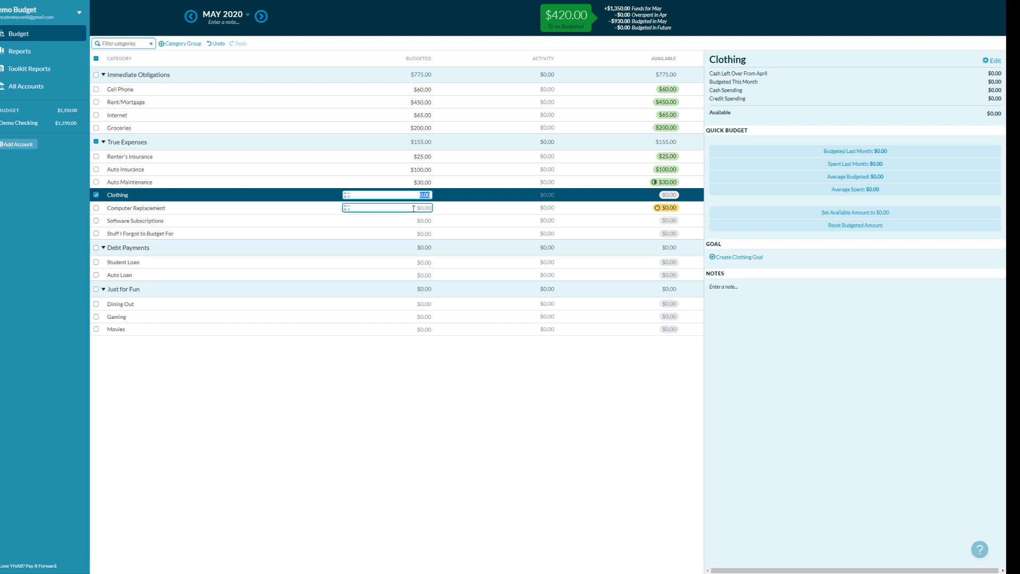
click(414, 208)
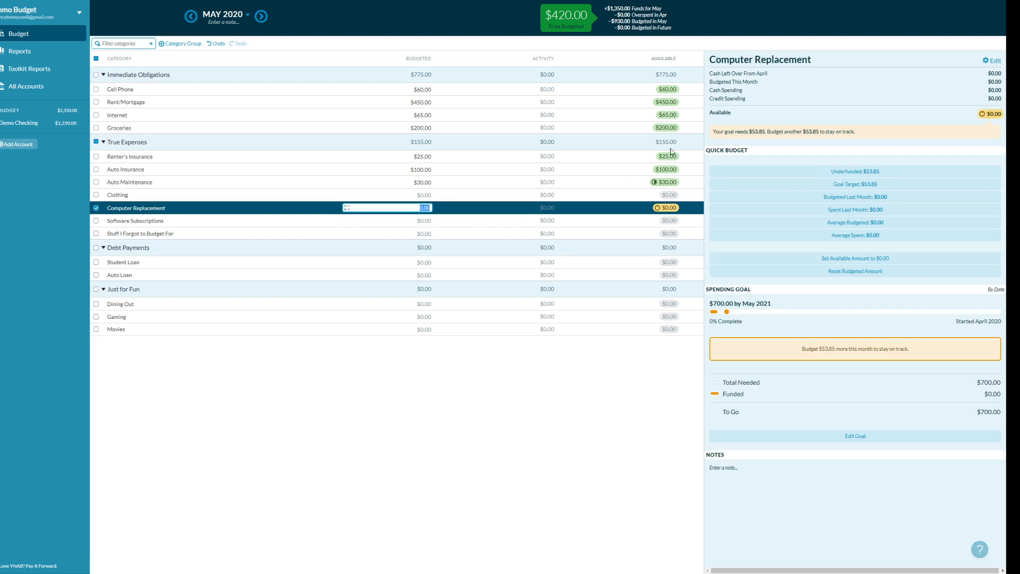
mouse_move(742, 303)
mouse_down()
mouse_move(771, 301)
mouse_move(735, 302)
mouse_up()
click(777, 304)
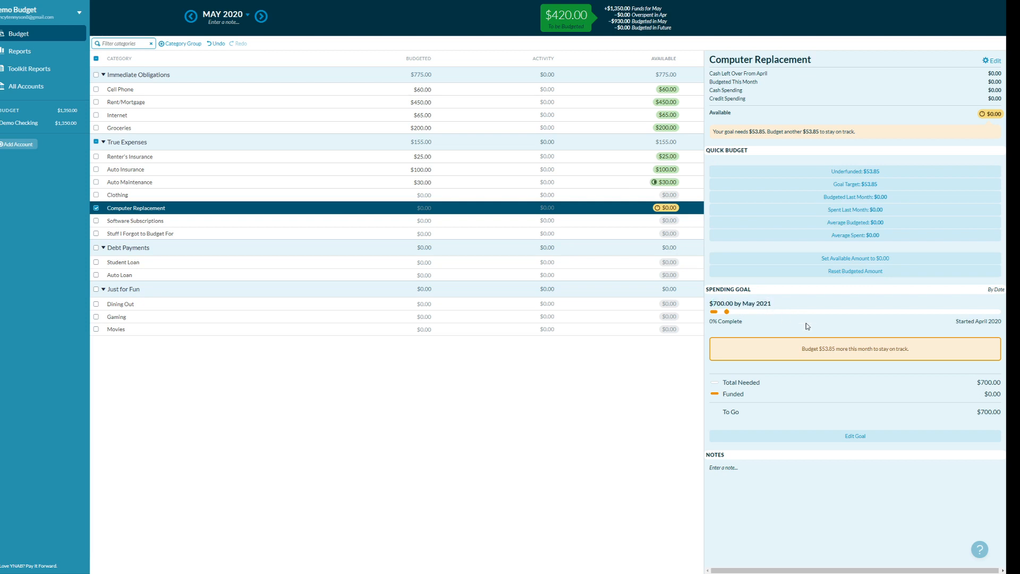
drag(802, 349, 835, 349)
- Paste $53.85 into Computer Replacement's budgeted amount and confirm it
click(421, 207)
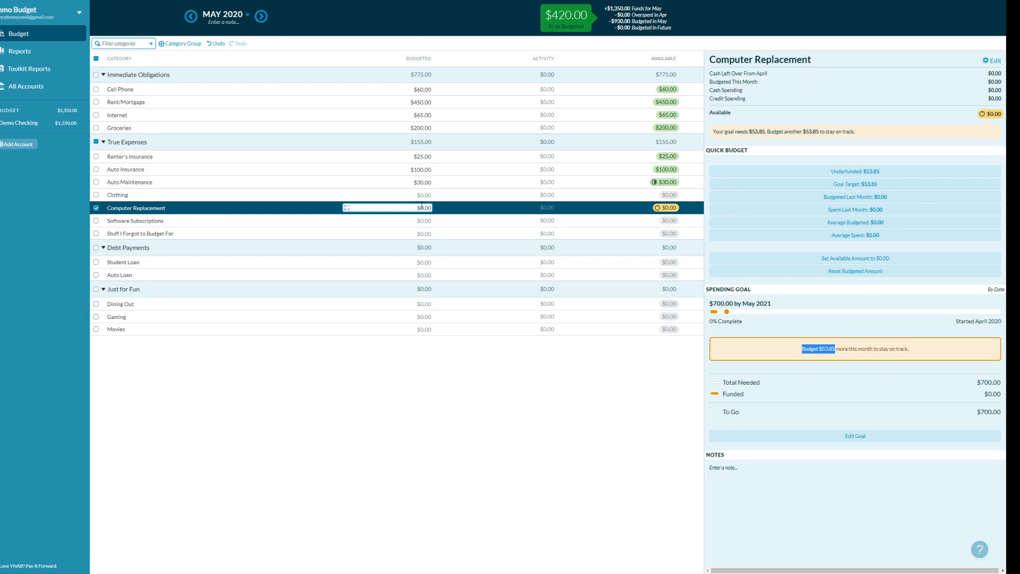
double_click(422, 207)
text(53.85)
key(Return)
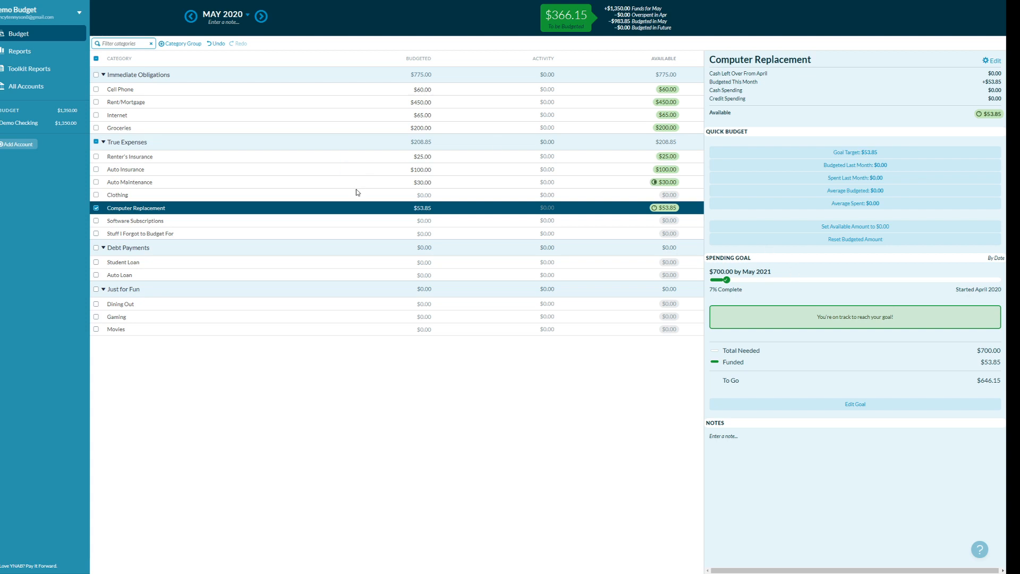
click(411, 208)
key(Return)
- Budget $20.00 for Software Subscriptions, leaving $346.15 To be Budgeted
click(437, 220)
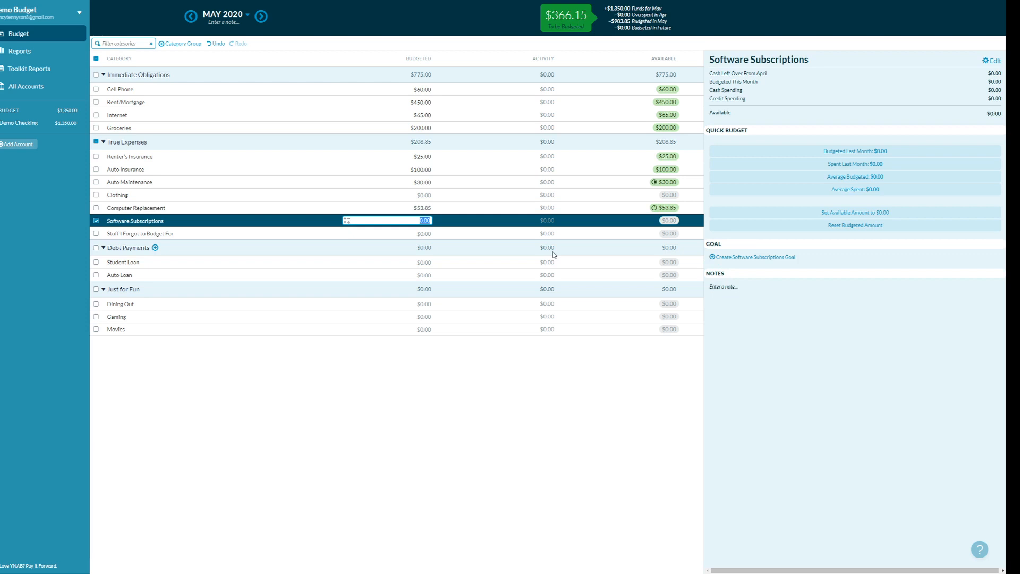
text(20)
key(Return)
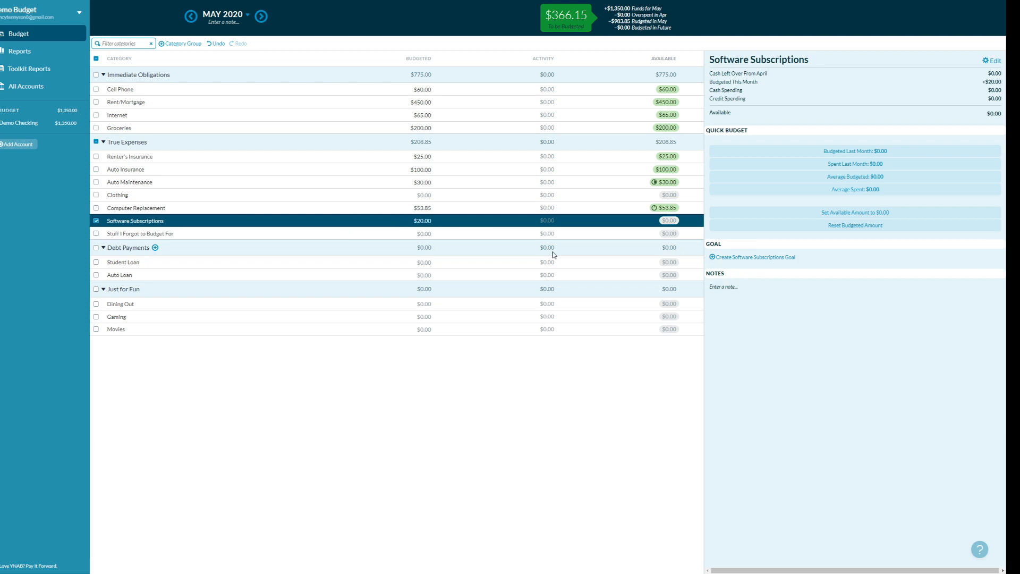
click(437, 237)
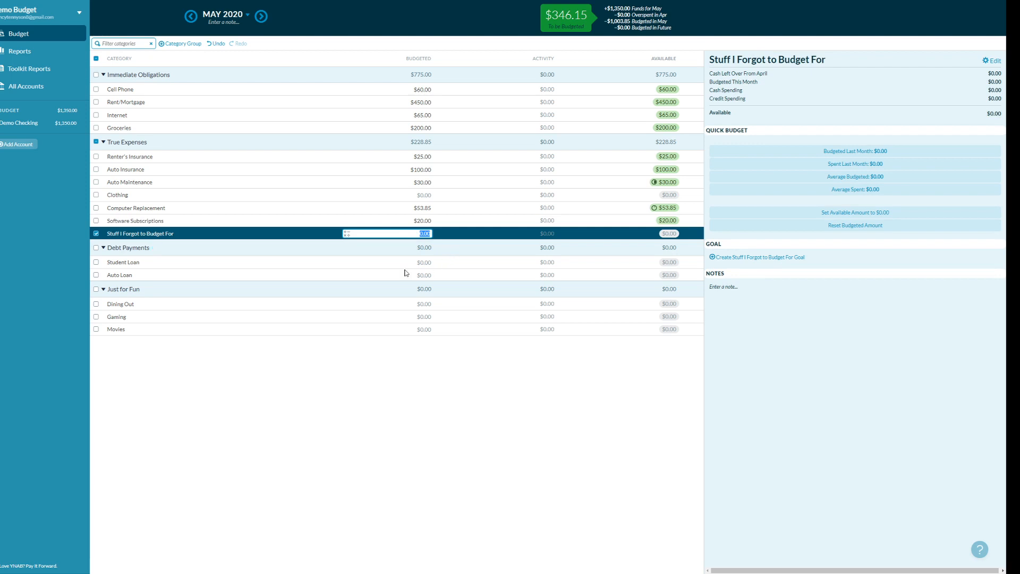
click(425, 261)
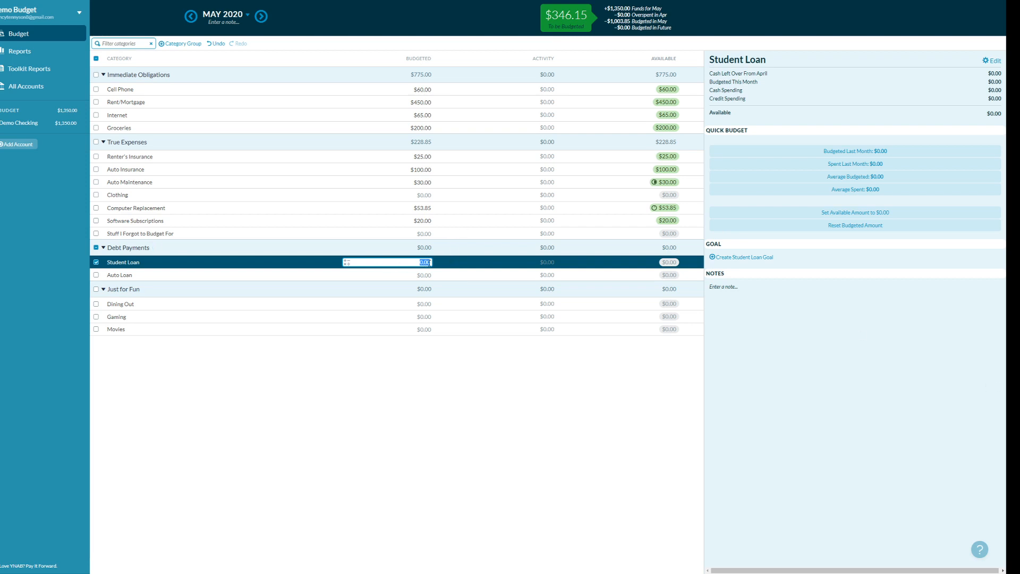
- Budget $250 for Student Loan, $15 for Dining Out and $81.15 for Auto Loan
text(250)
click(429, 275)
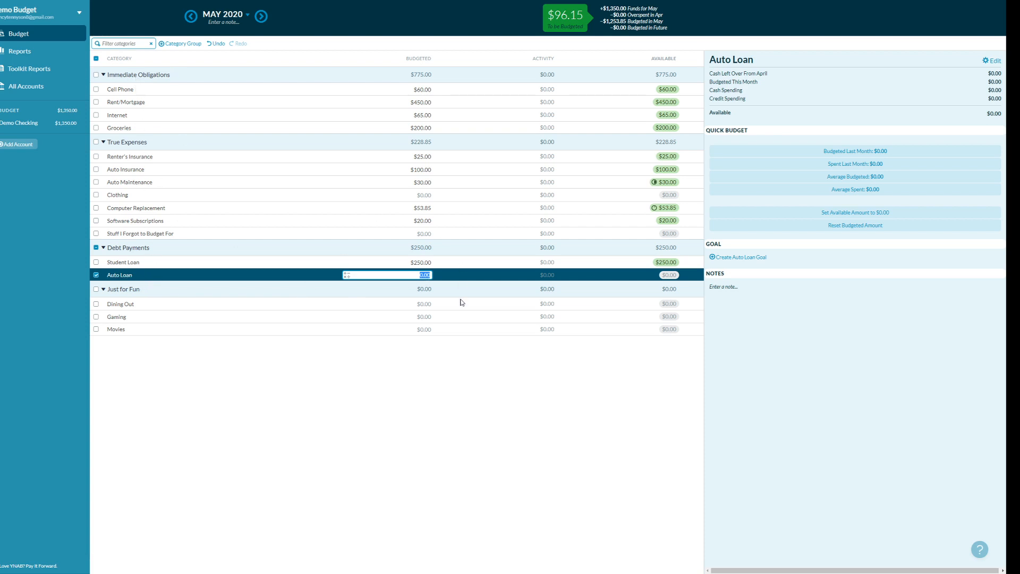
click(425, 304)
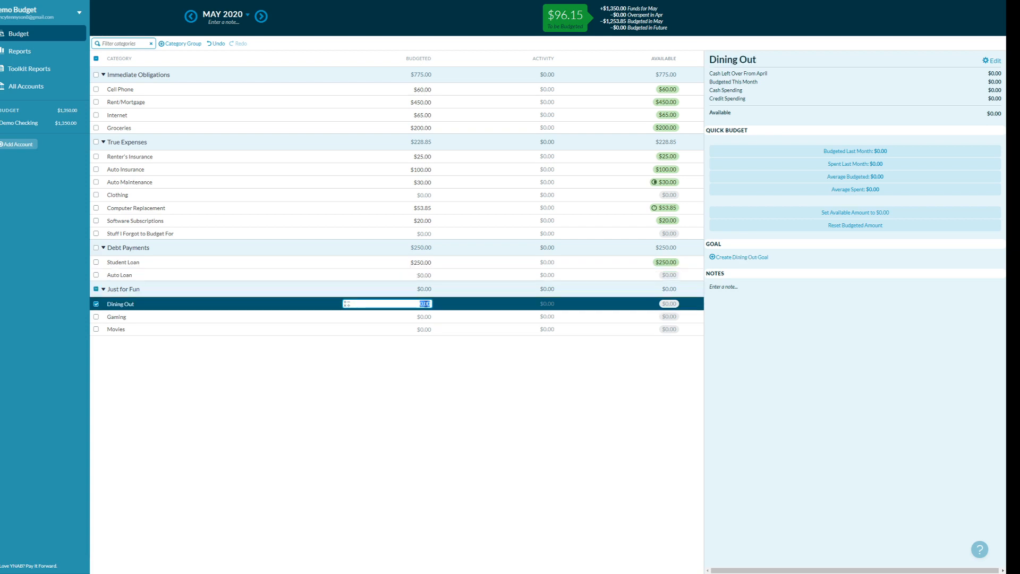
text(15)
key(Return)
click(425, 275)
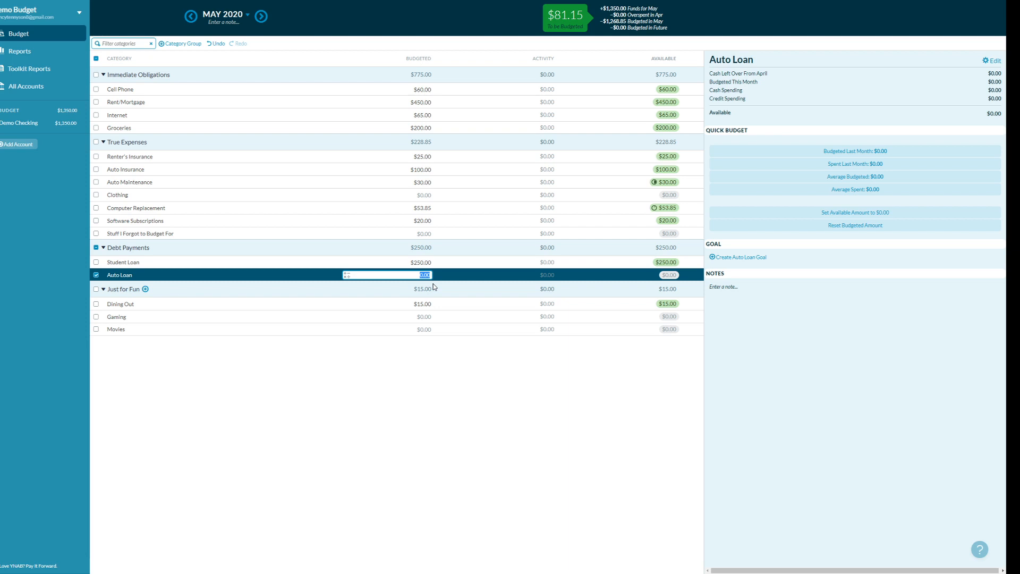
text(81.15)
key(Return)
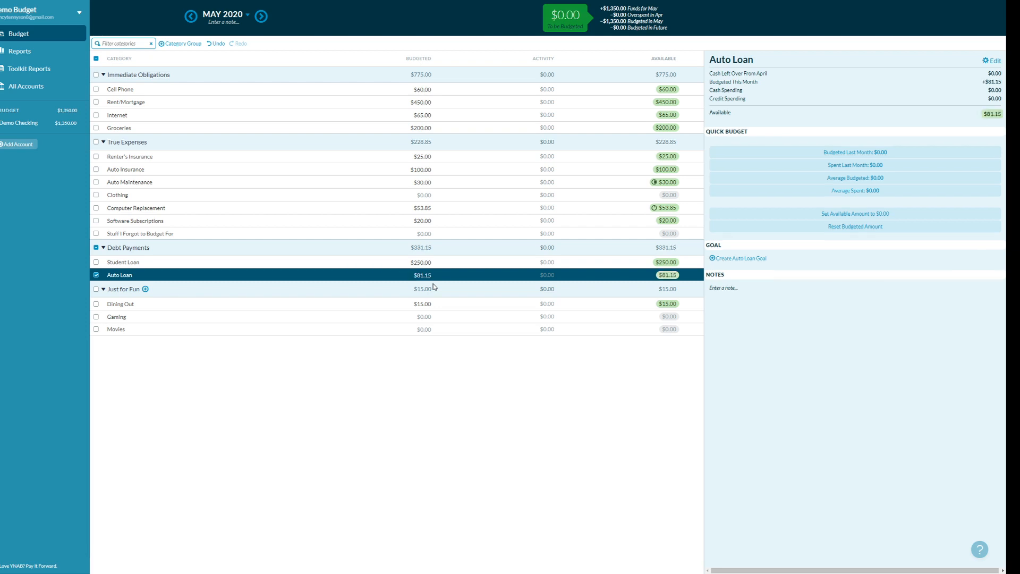
- Lower Groceries to $100 and raise Auto Loan to $100, then view Demo Checking
click(419, 128)
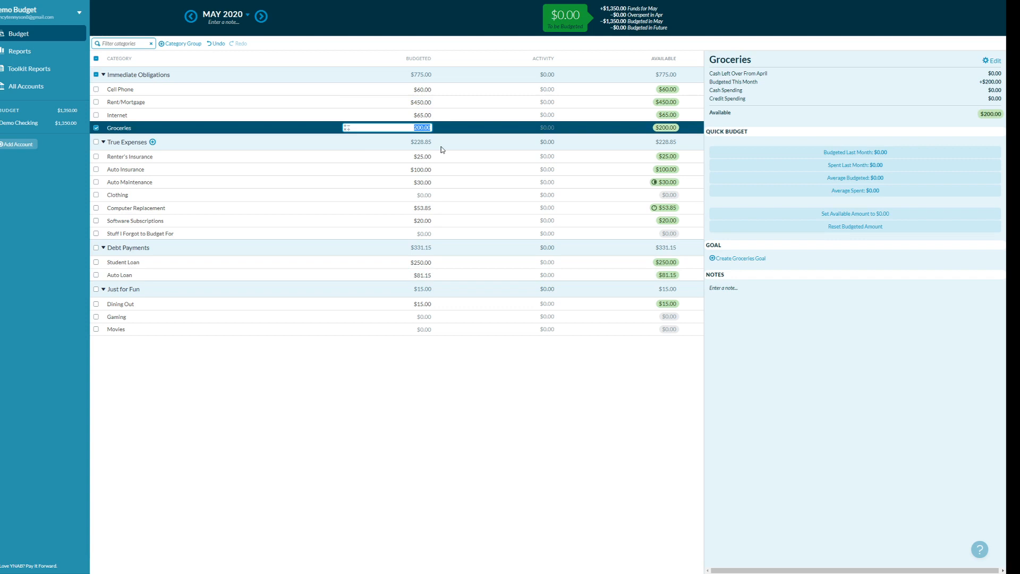
text(100)
key(Return)
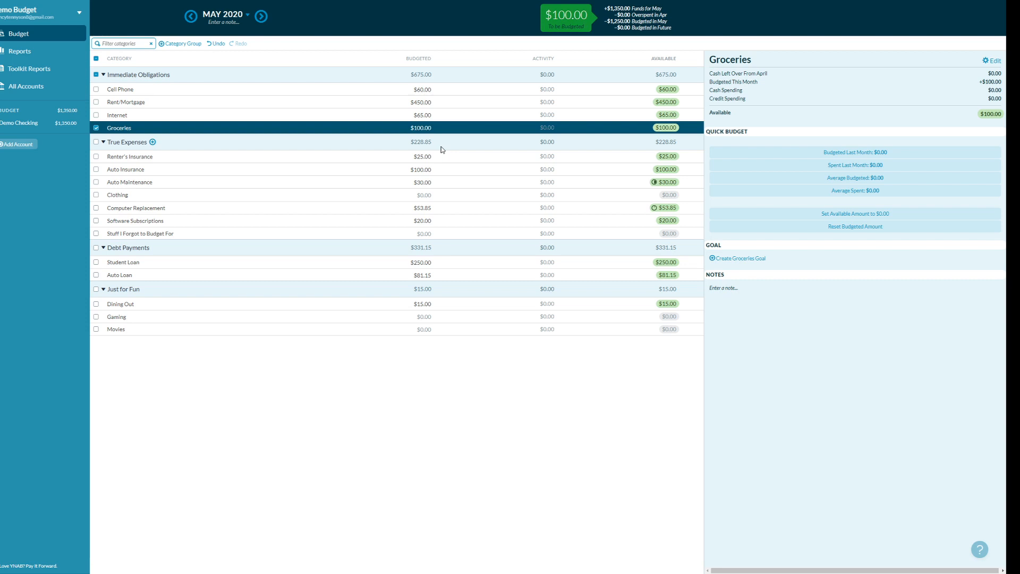
click(429, 275)
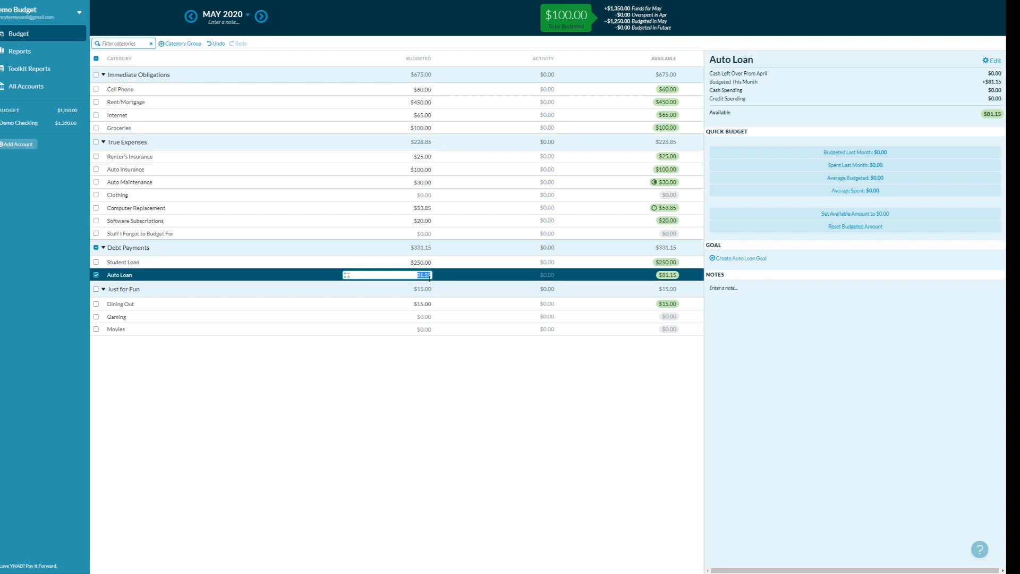
text(100)
key(Return)
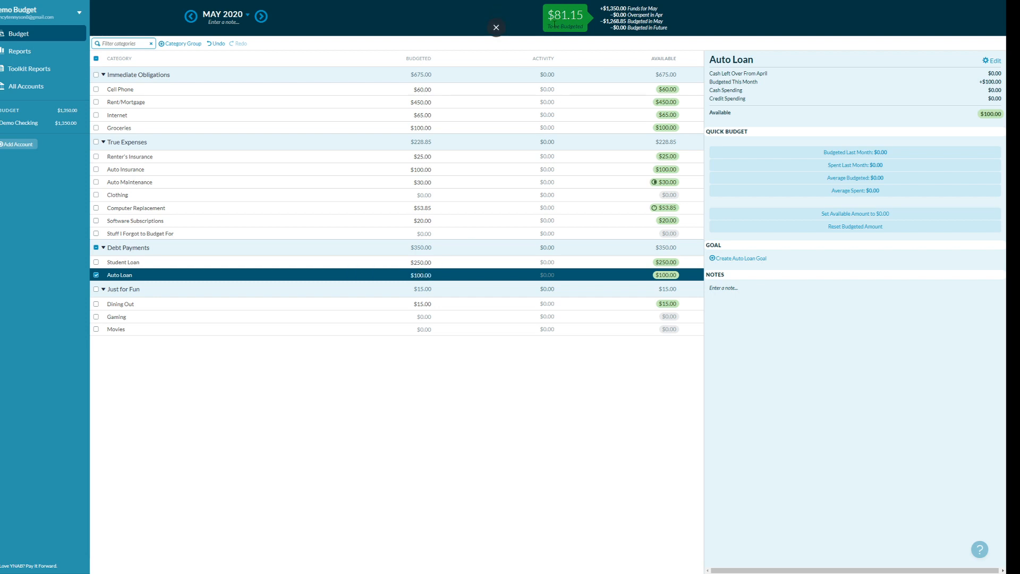
click(35, 123)
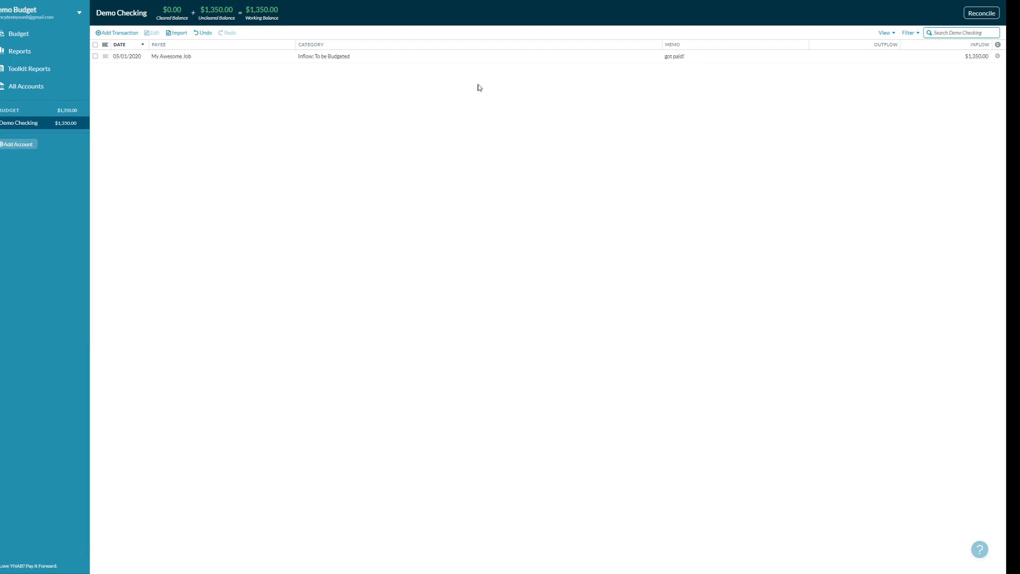
- Return to the May 2020 budget, showing $1,268.85 budgeted and $81.15 left
click(33, 38)
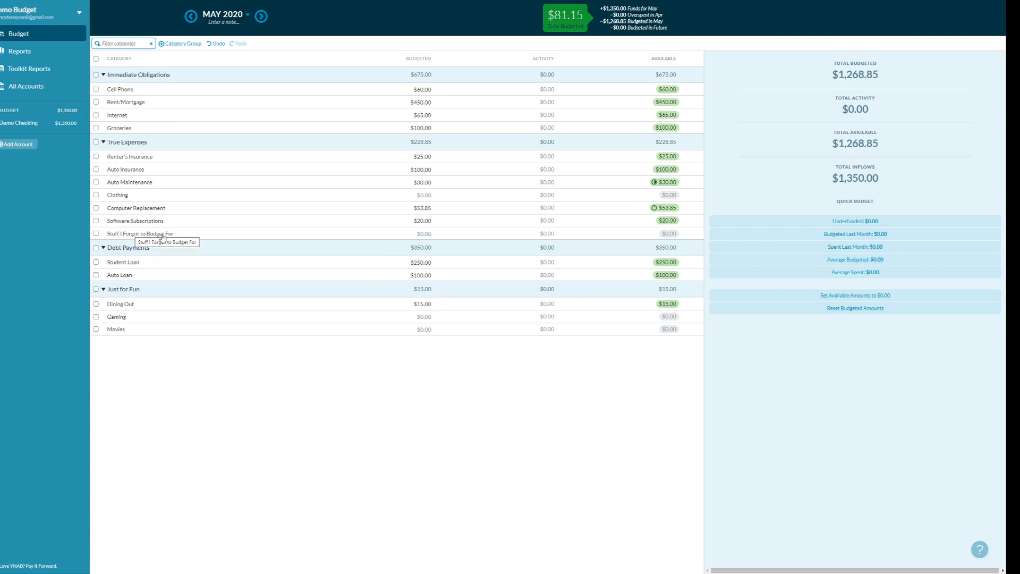
- Assign the remaining $81.15 to Stuff I Forgot to Budget For
click(419, 233)
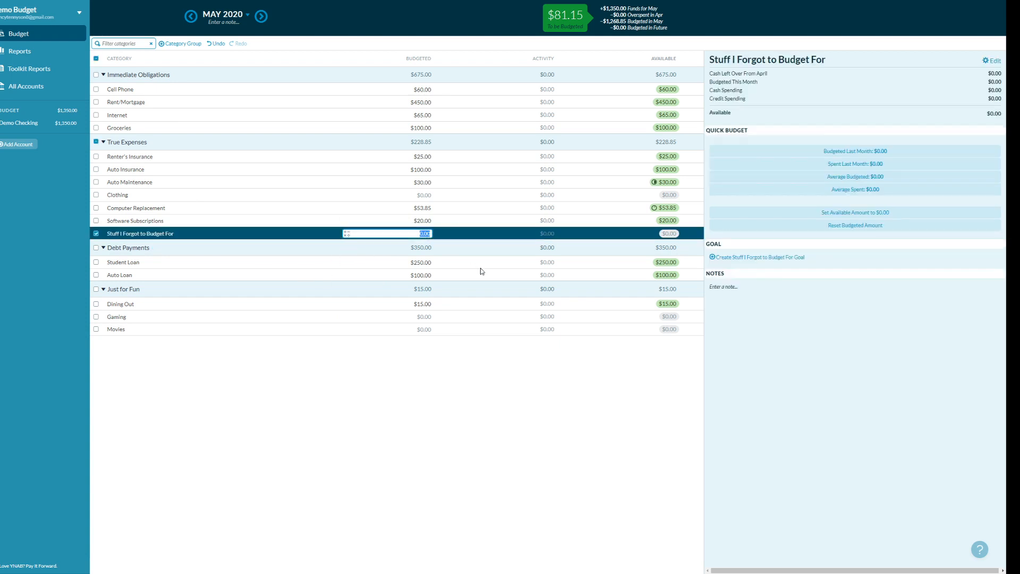
text(81.15)
key(Return)
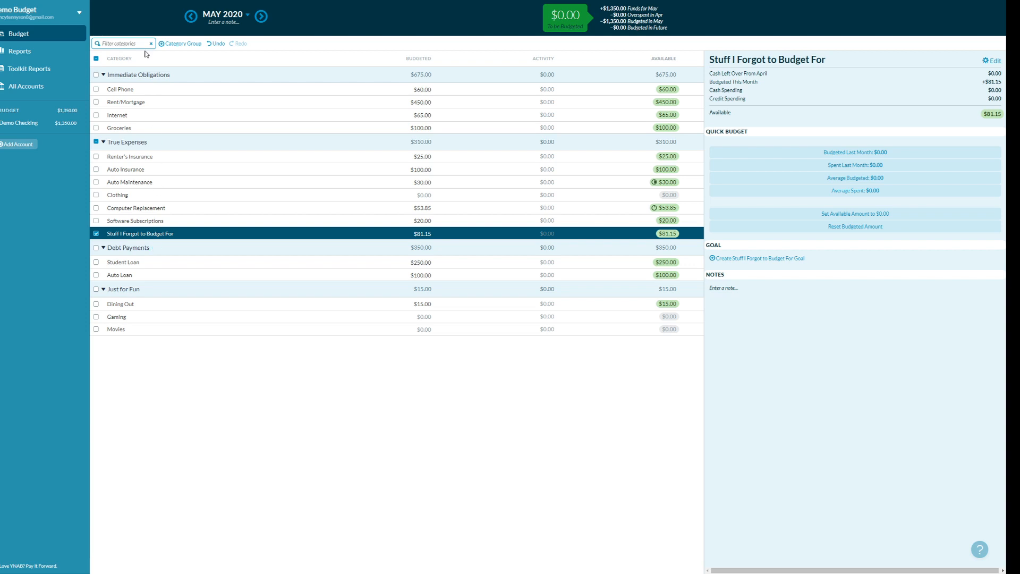
- Create a new category group named Savings
click(177, 45)
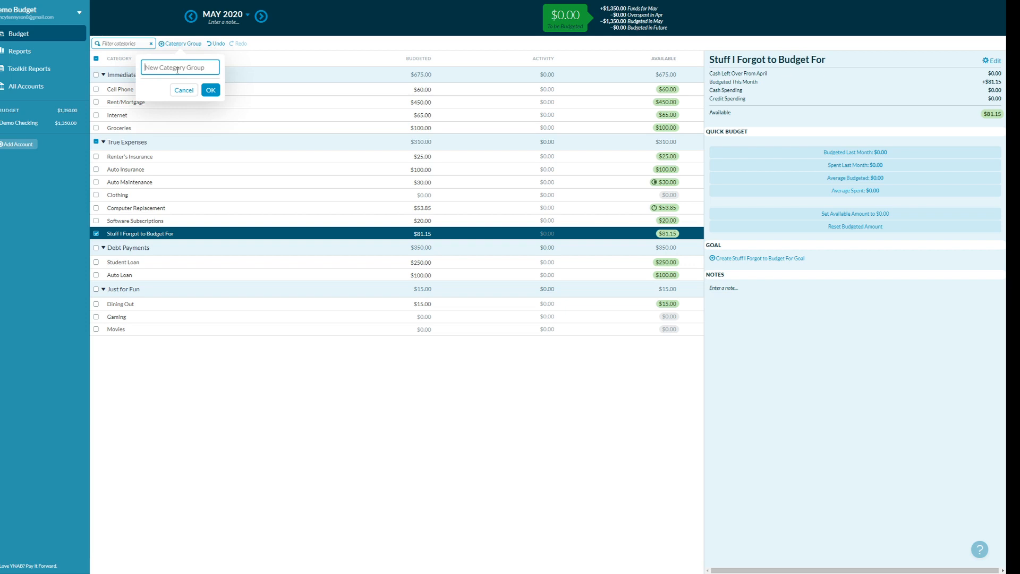
text(Savings)
key(Return)
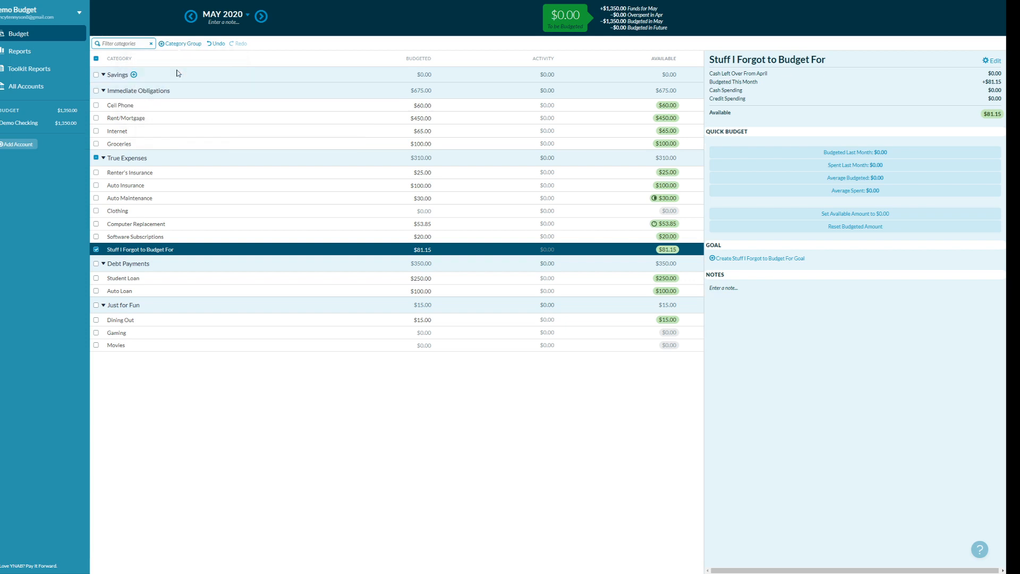
- Add an Emergency Fund category under Savings, then go to the Demo Checking register
click(134, 75)
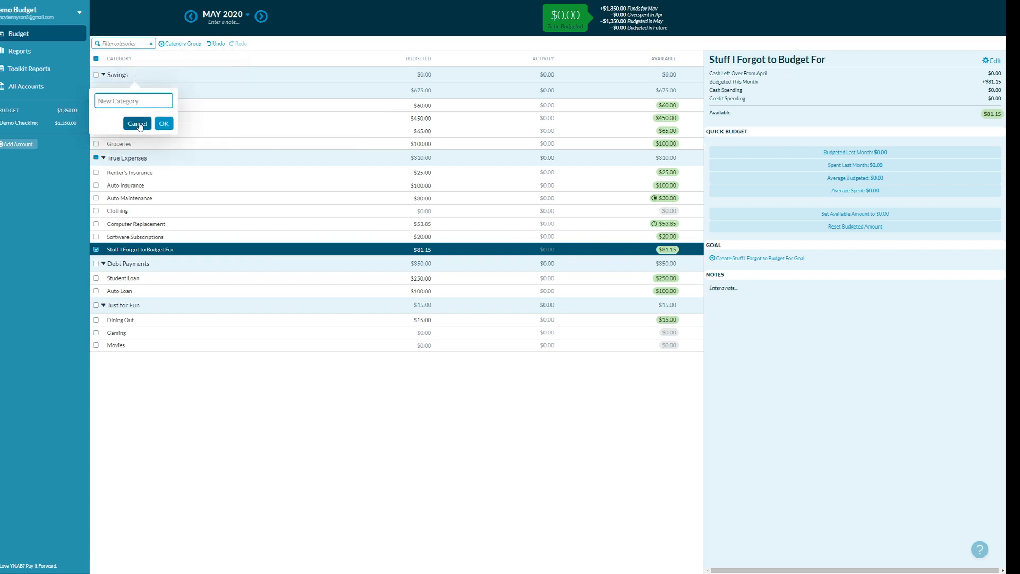
click(137, 123)
click(134, 74)
text(Emergency Fund)
key(Return)
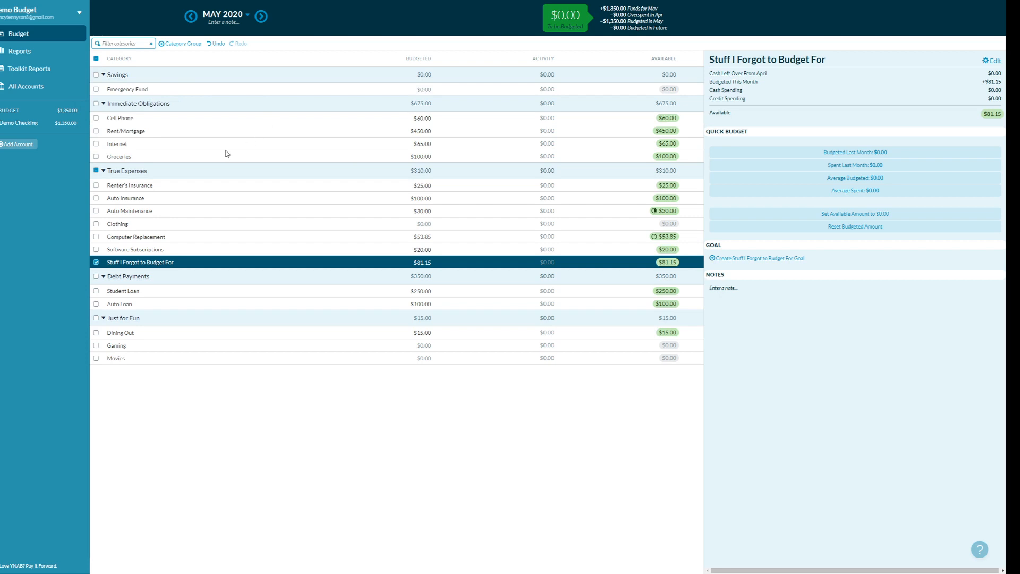
click(28, 129)
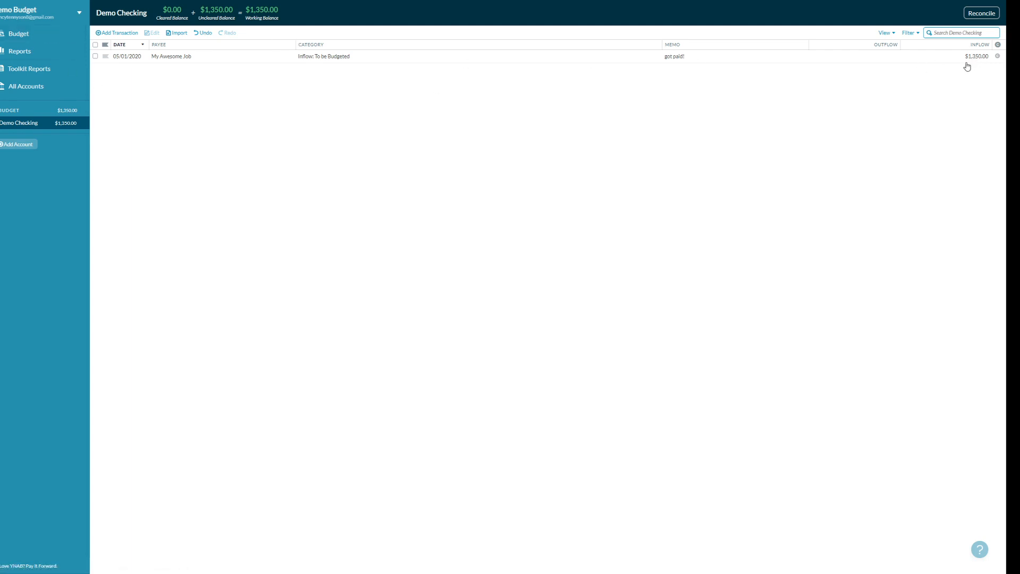
- Go from the Demo Checking register back to the May 2020 budget
click(10, 35)
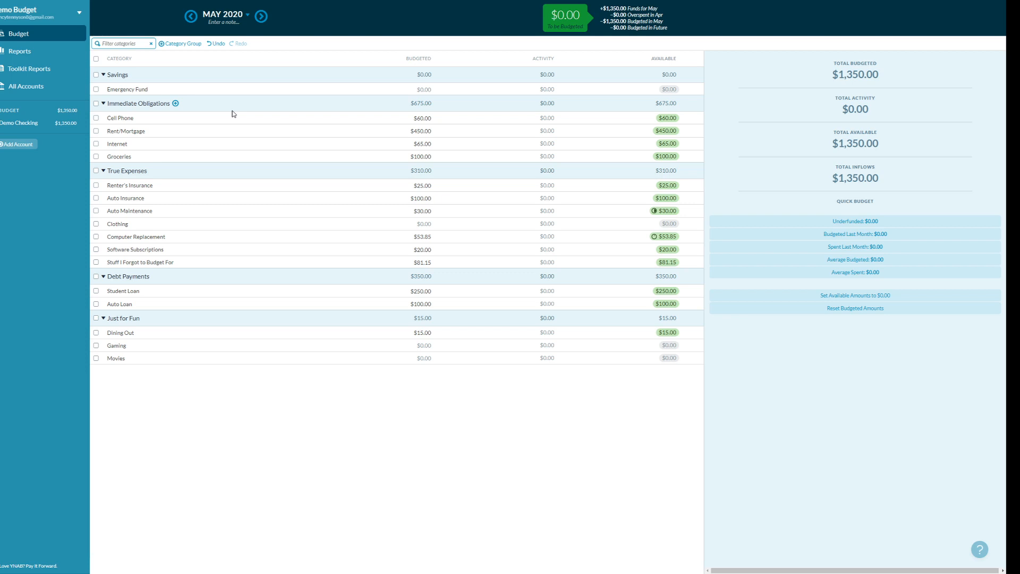
click(147, 90)
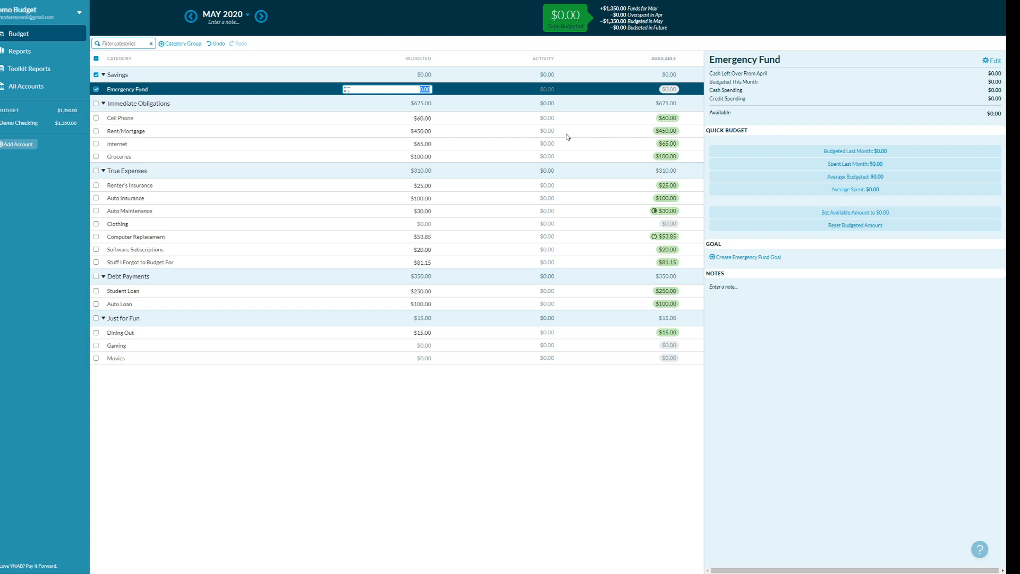
text(1350)
text(1)
text(6)
key(Return)
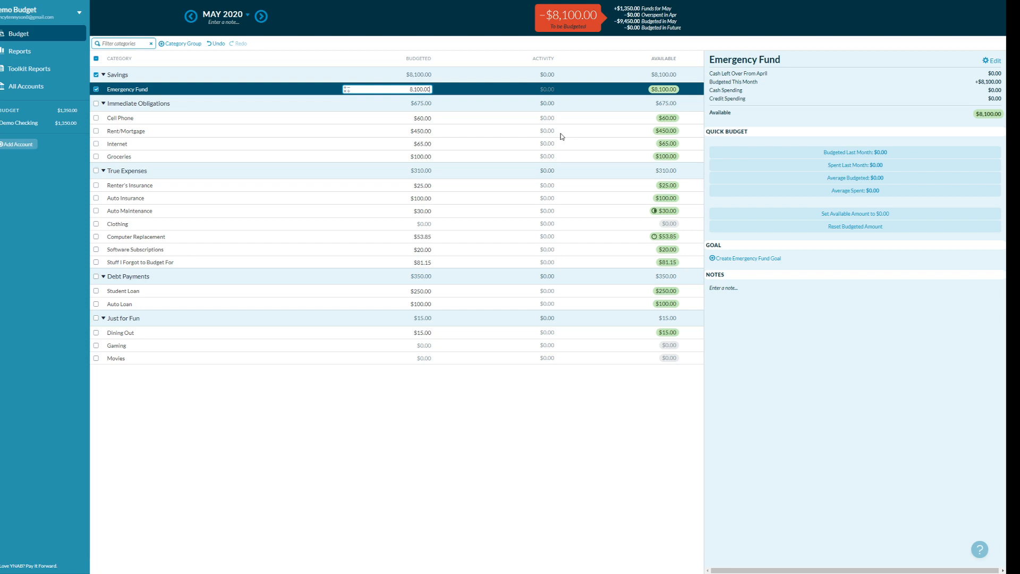
drag(408, 90, 449, 94)
text(1350)
key(Return)
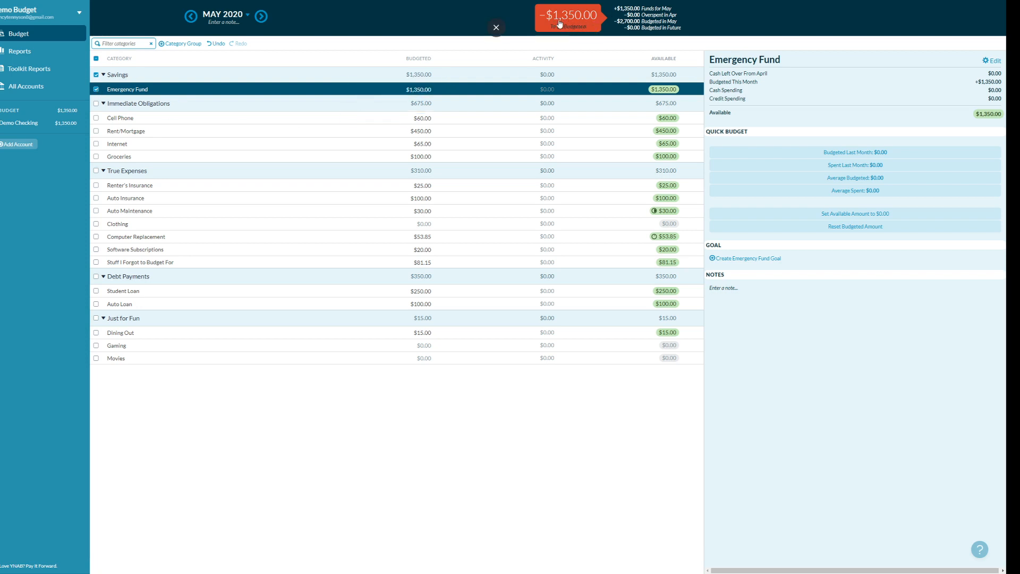
click(425, 90)
drag(425, 90, 406, 90)
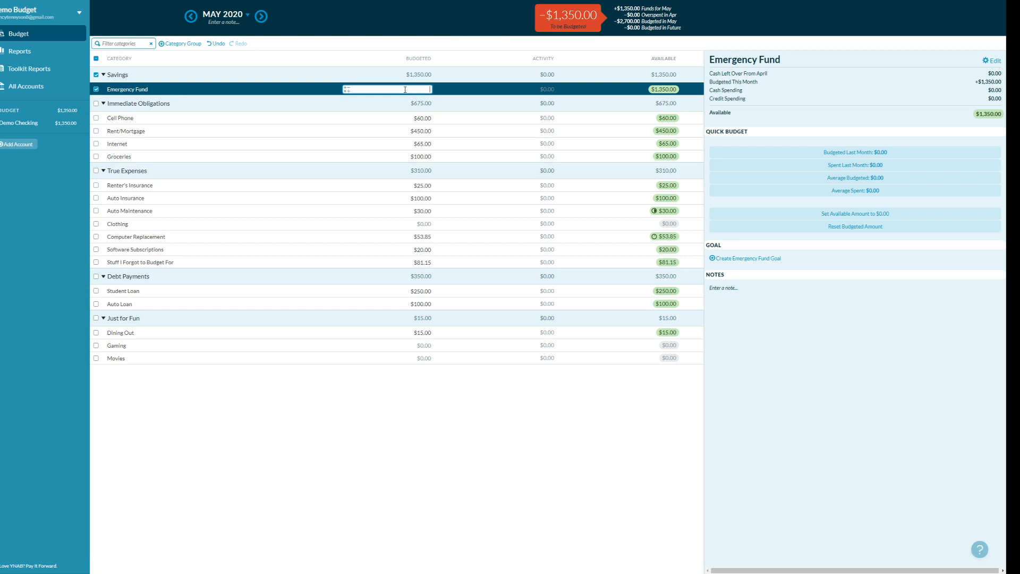
text(0)
key(Return)
click(470, 124)
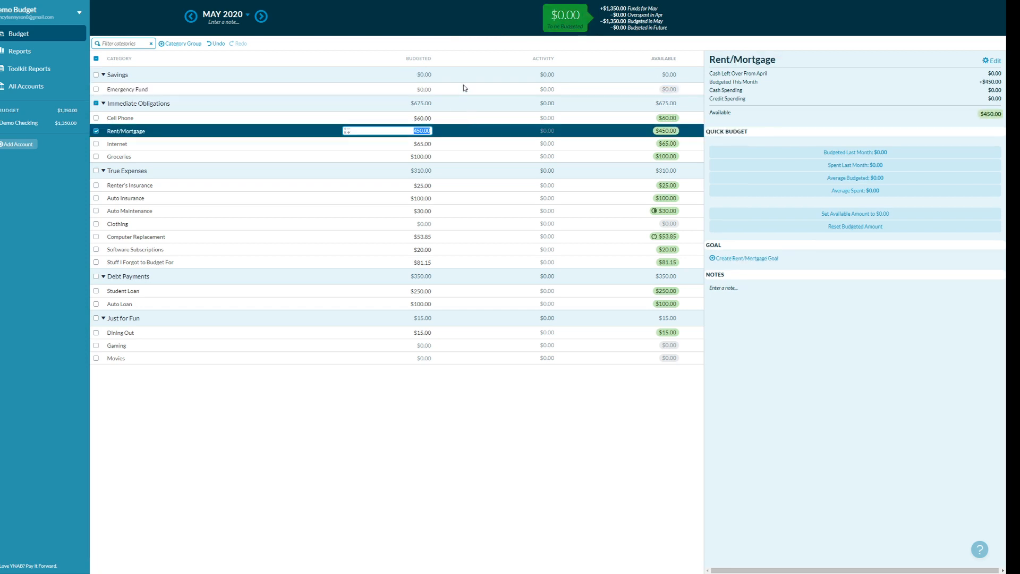
click(464, 88)
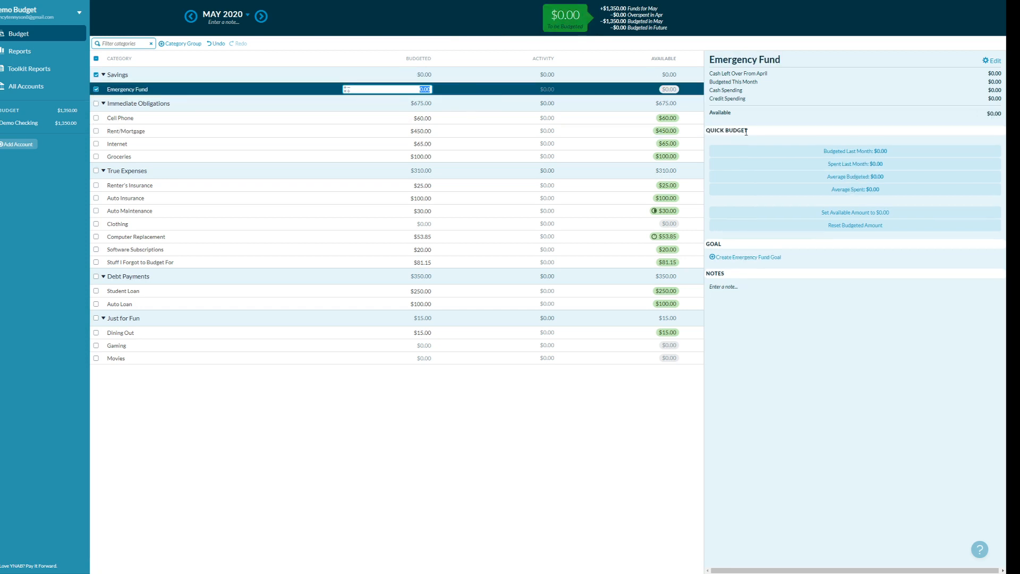
- Give Emergency Fund a $1,350.00 Target Balance goal due by August 2020
click(739, 257)
text(135)
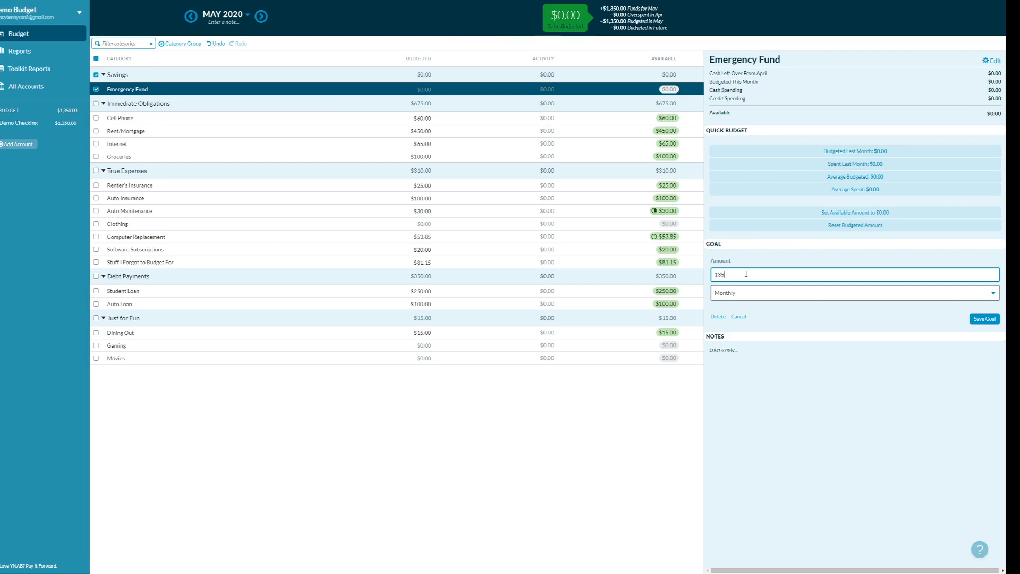
text(0.00)
click(783, 299)
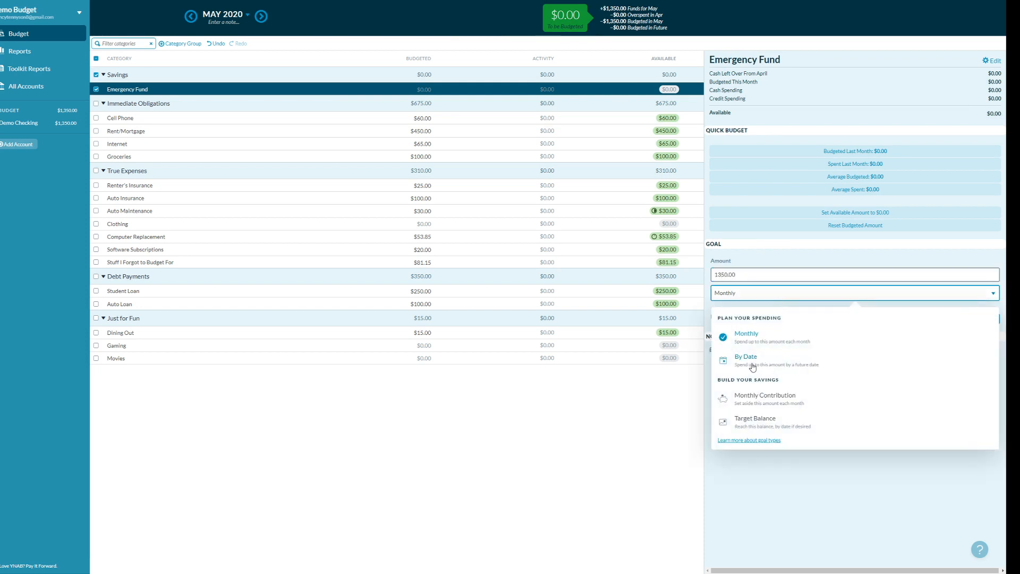
click(757, 424)
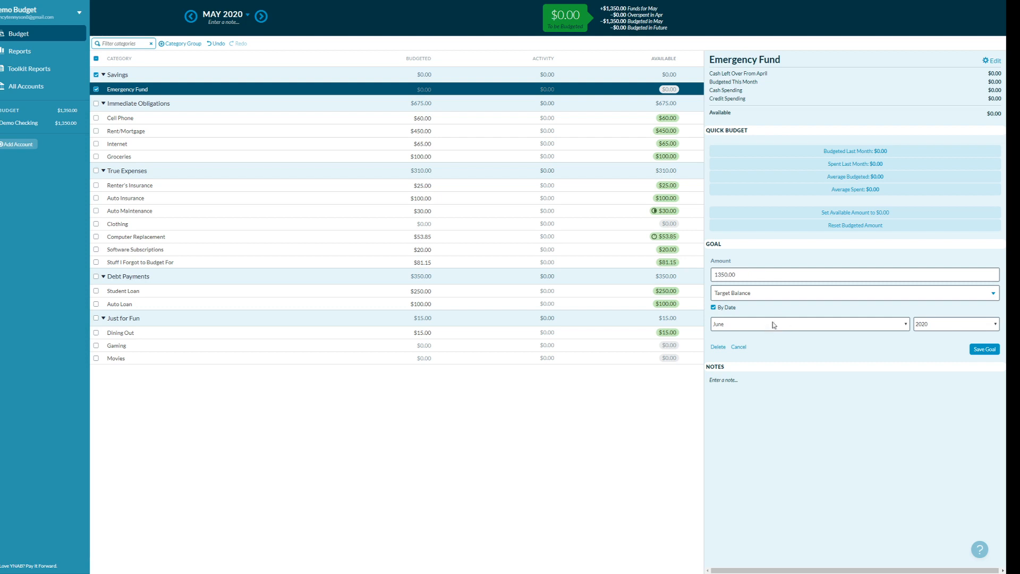
click(766, 328)
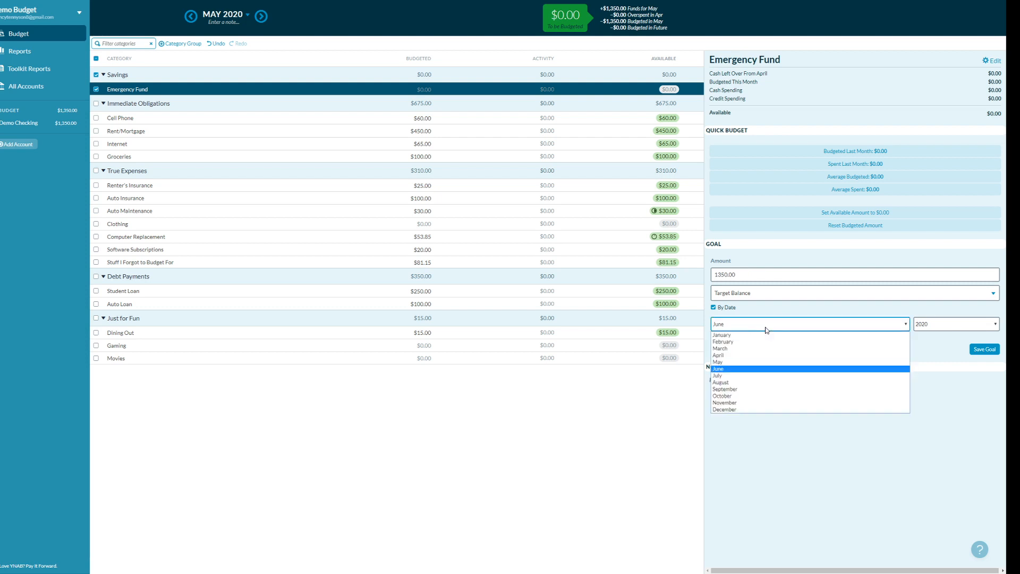
click(738, 383)
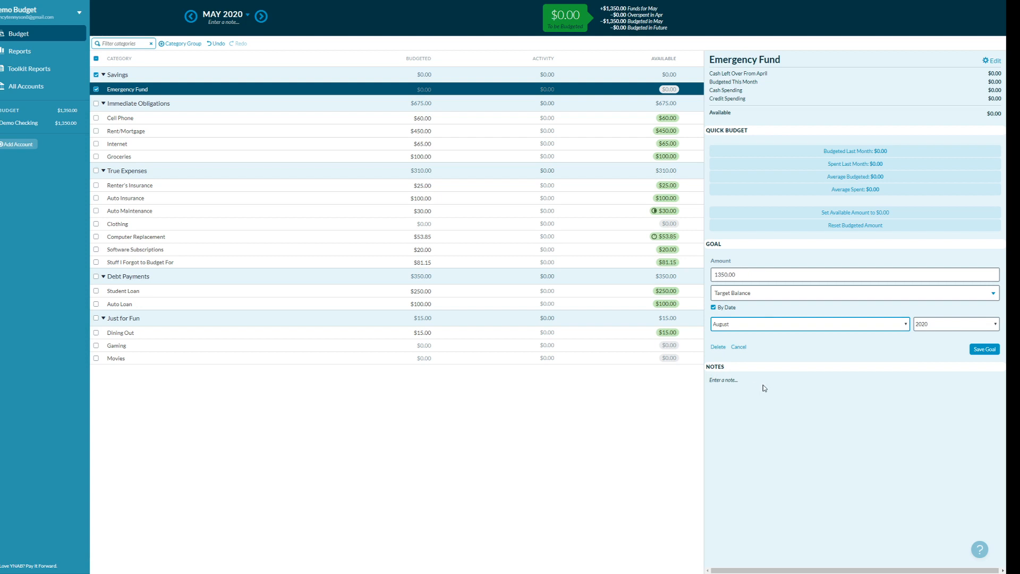
click(976, 352)
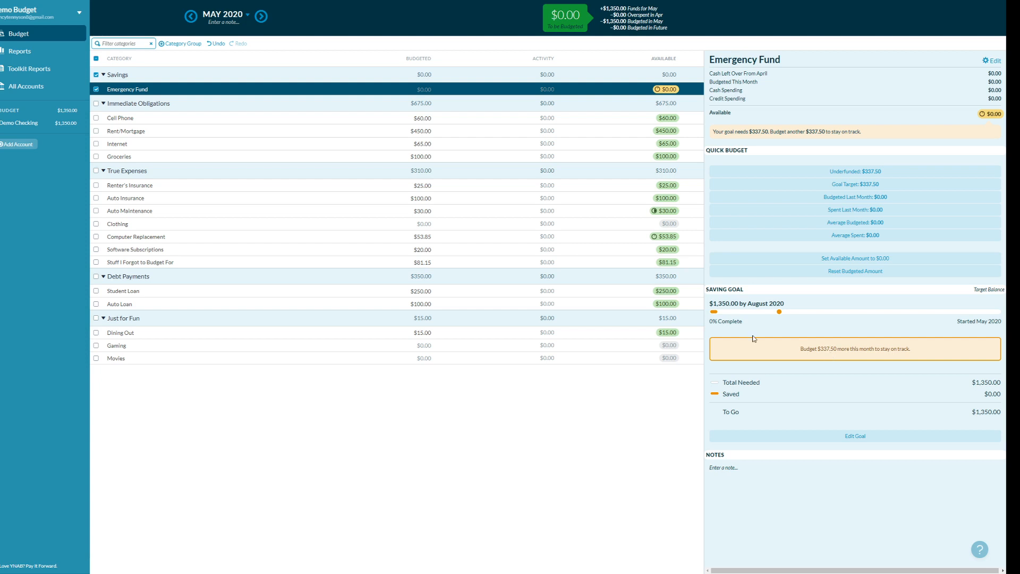
- Leave Emergency Fund's May budget at $0.00 and go to the Demo Checking register
click(427, 90)
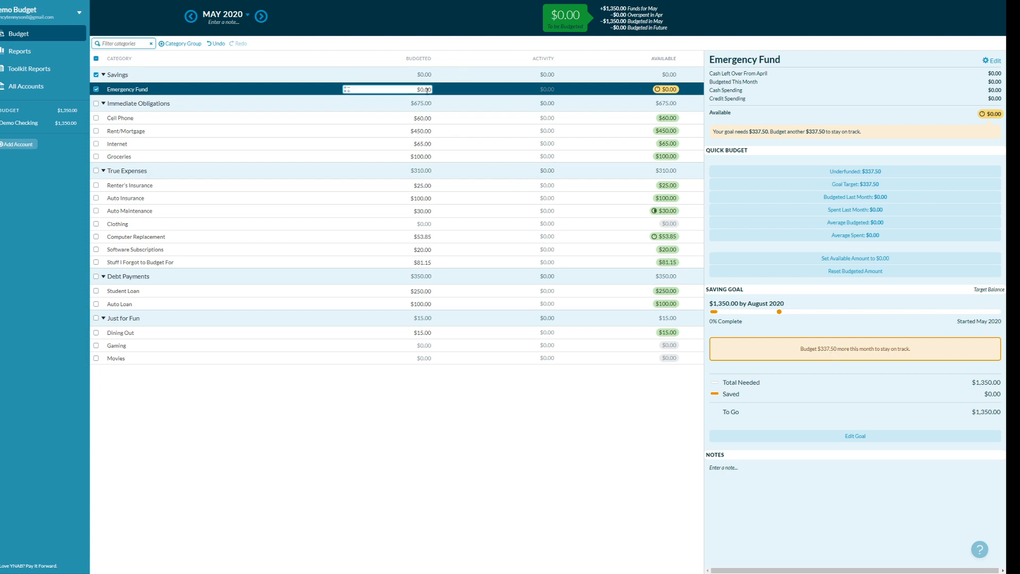
key(Return)
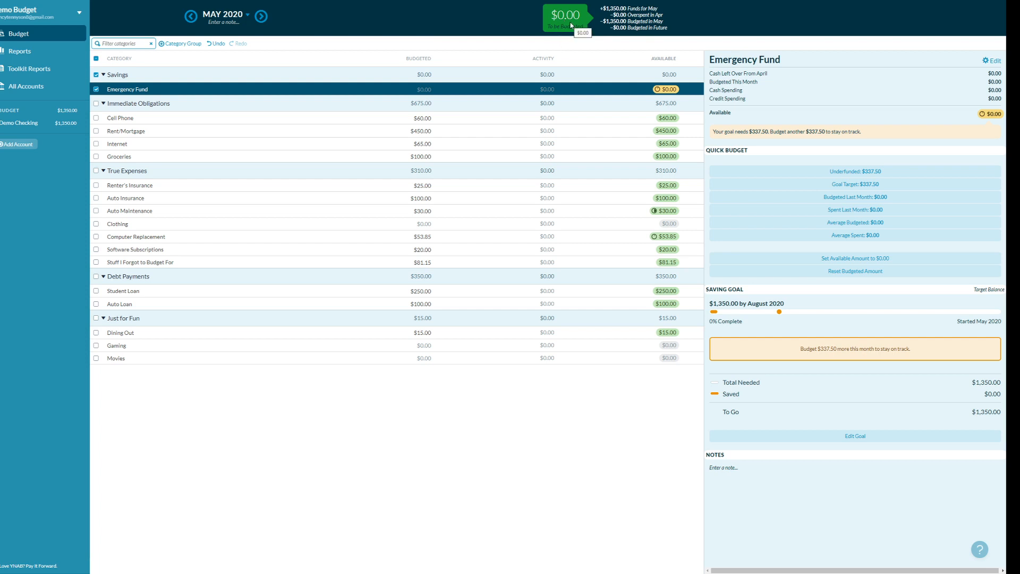
click(31, 125)
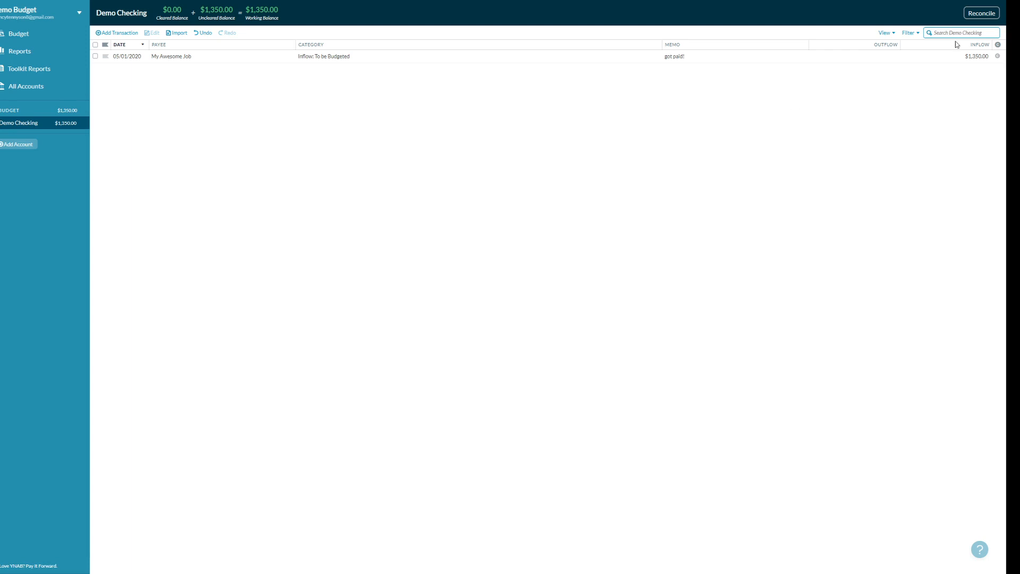
- Record a $1,350.00 inflow from My Awesome Job with memo 'got paid!', then return to Budget
click(110, 33)
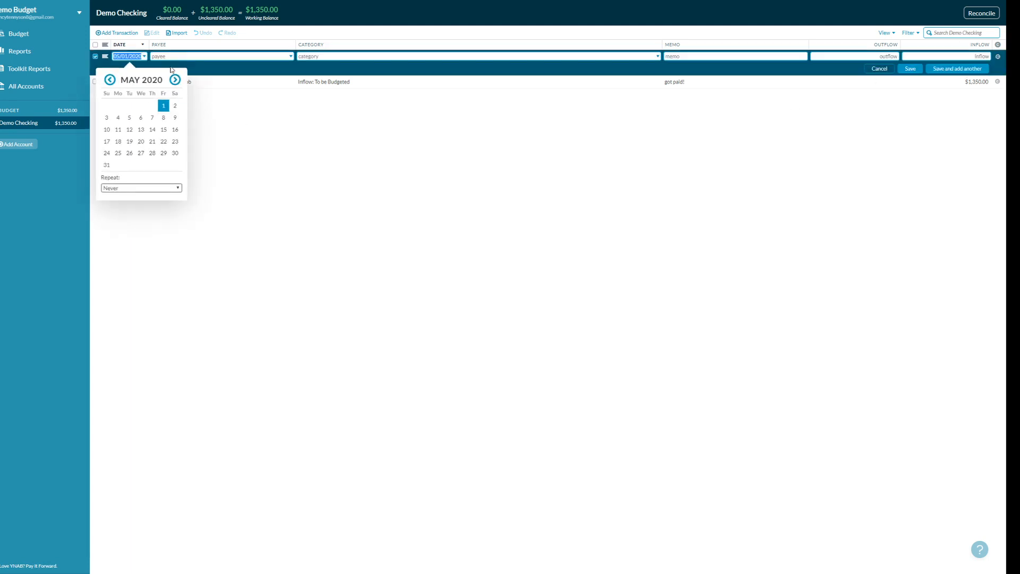
click(290, 56)
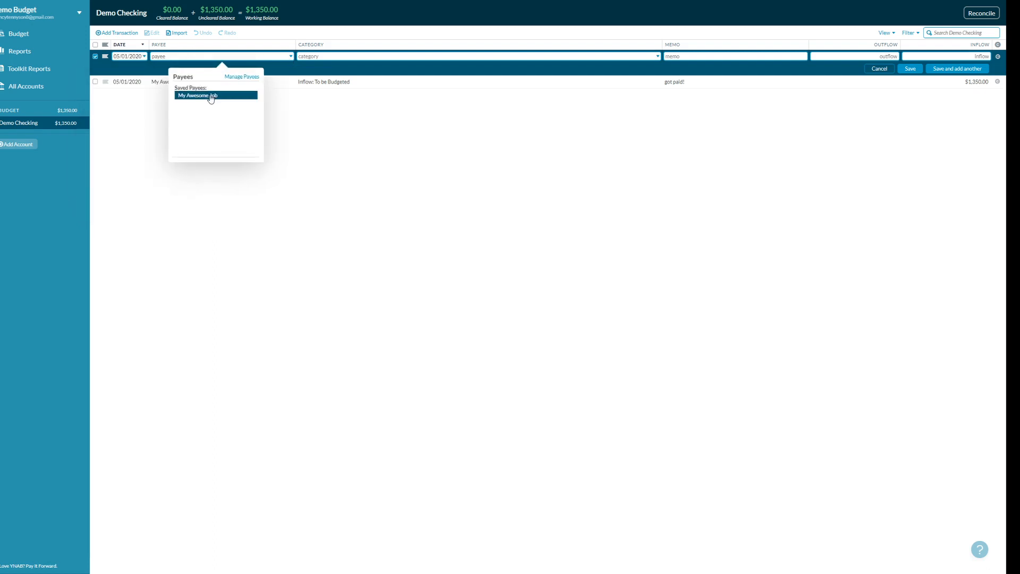
click(215, 94)
click(361, 99)
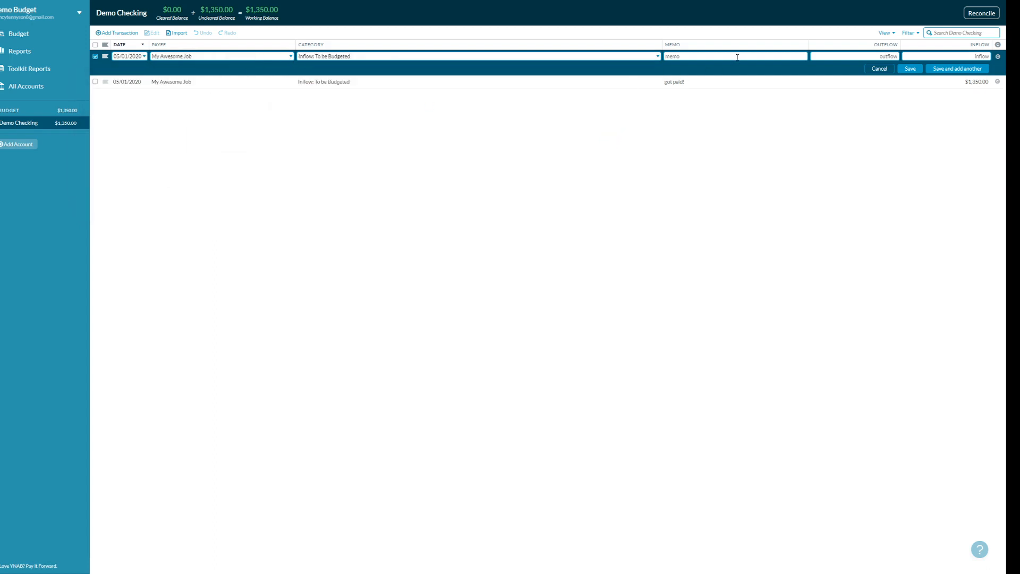
text(got paid!)
click(981, 57)
text(1350.00)
click(909, 69)
click(31, 41)
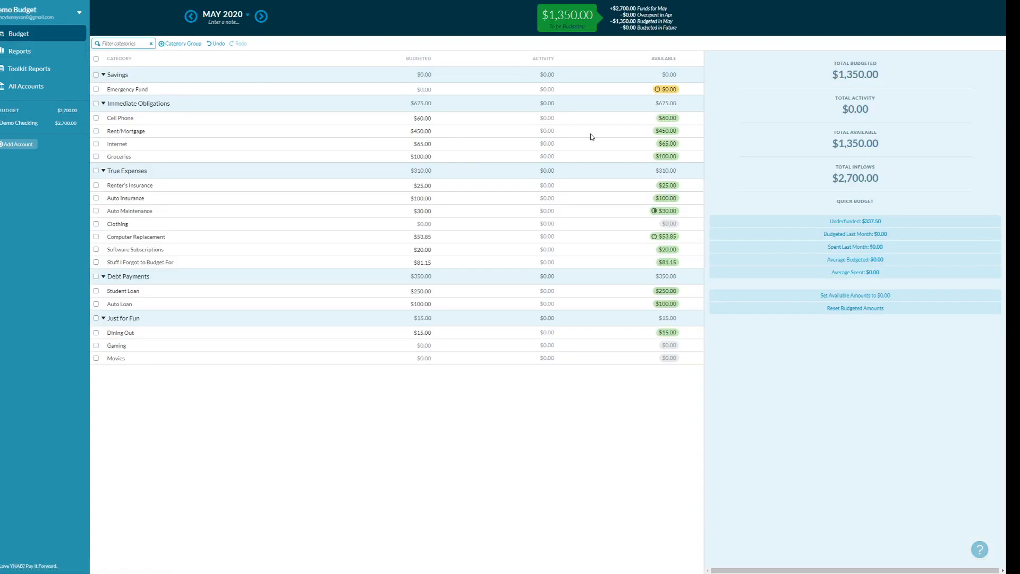
- Budget $100 for Clothing in May
mouse_move(624, 66)
click(414, 334)
click(423, 223)
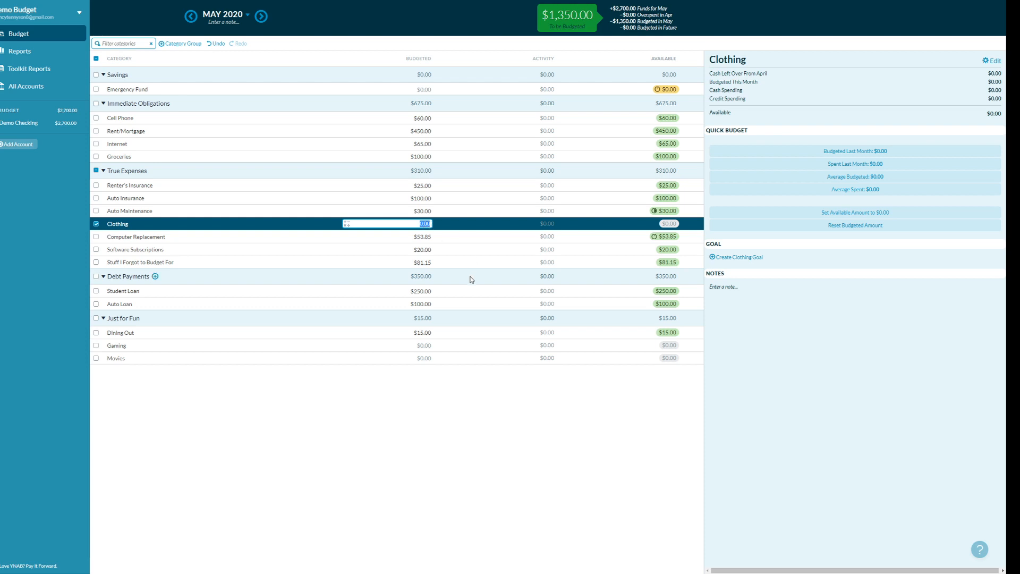
text(100)
key(Return)
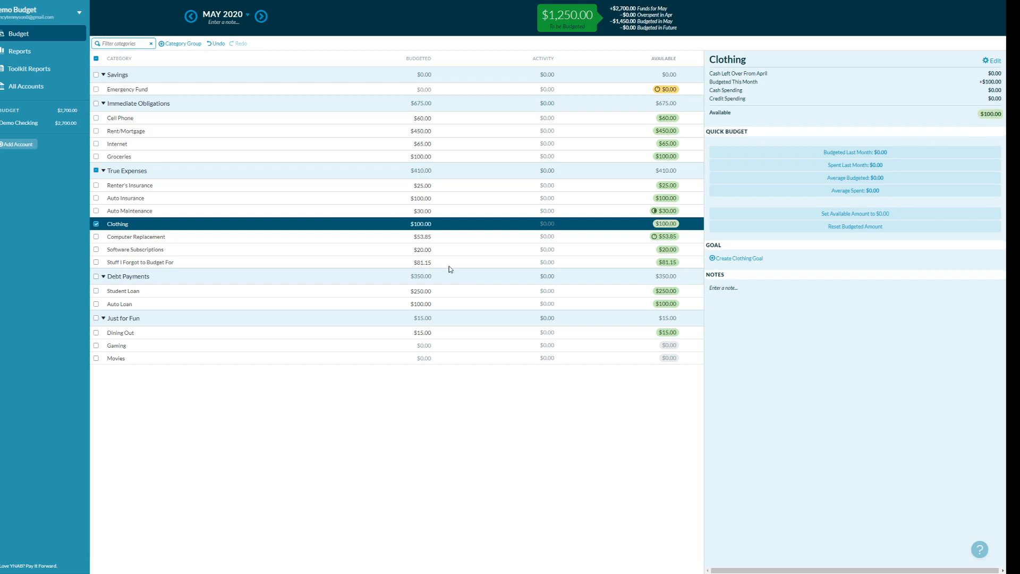
- Raise the Groceries budget to $200
click(422, 211)
click(424, 346)
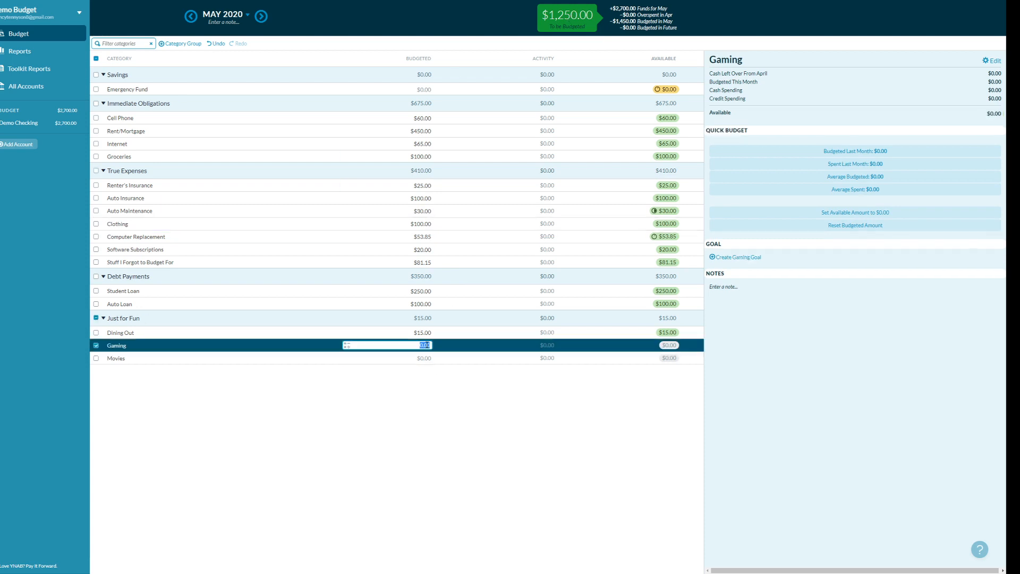
click(422, 333)
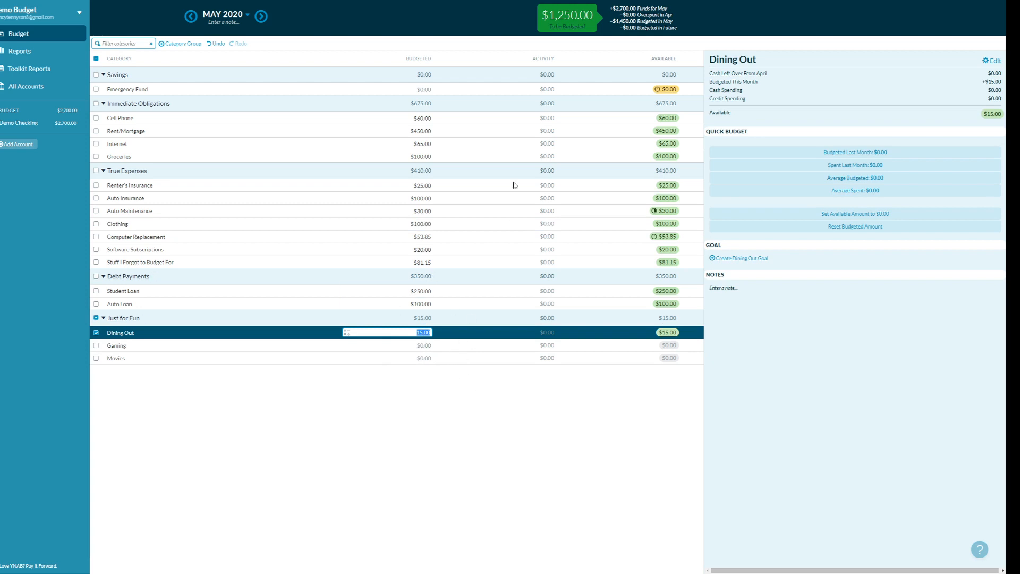
click(429, 157)
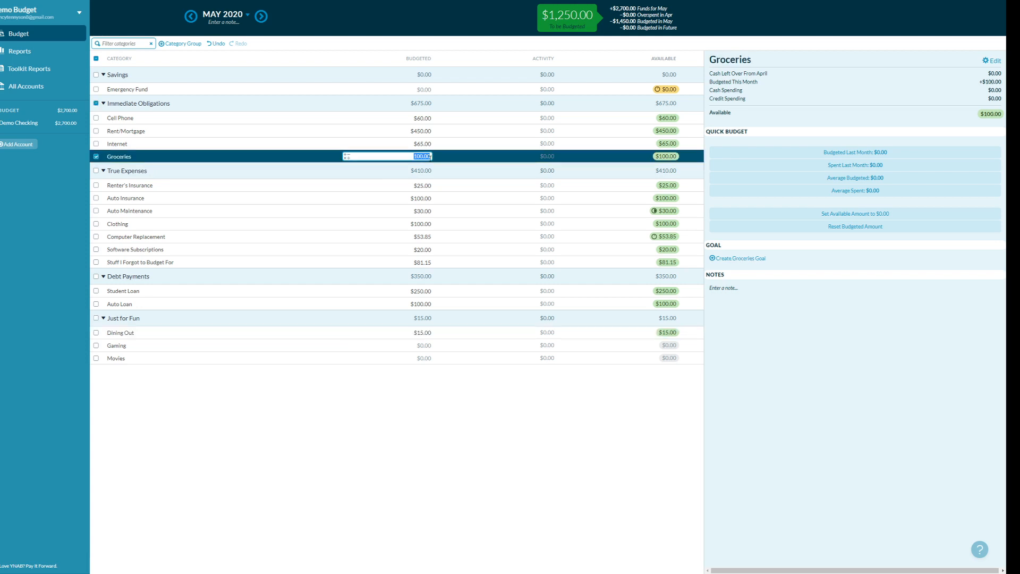
text(200)
key(Return)
- Budget $60 for Gaming and $35 for Movies
click(427, 347)
click(428, 346)
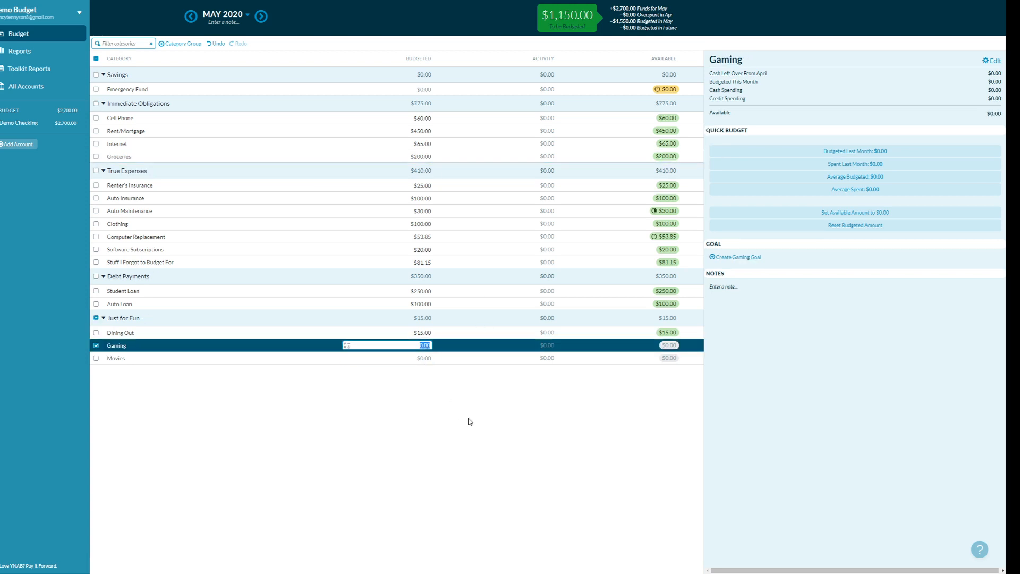
text(60)
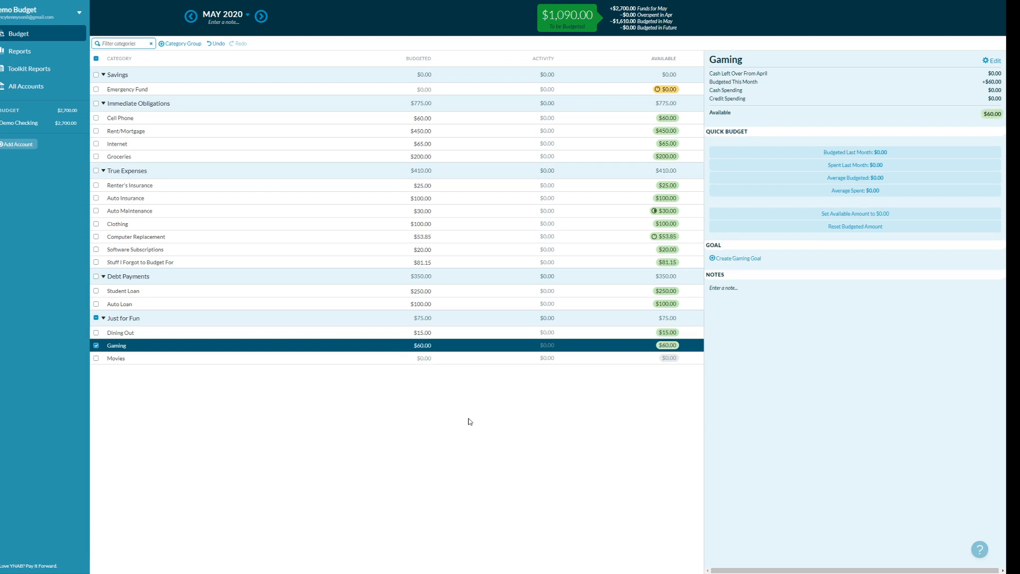
key(Return)
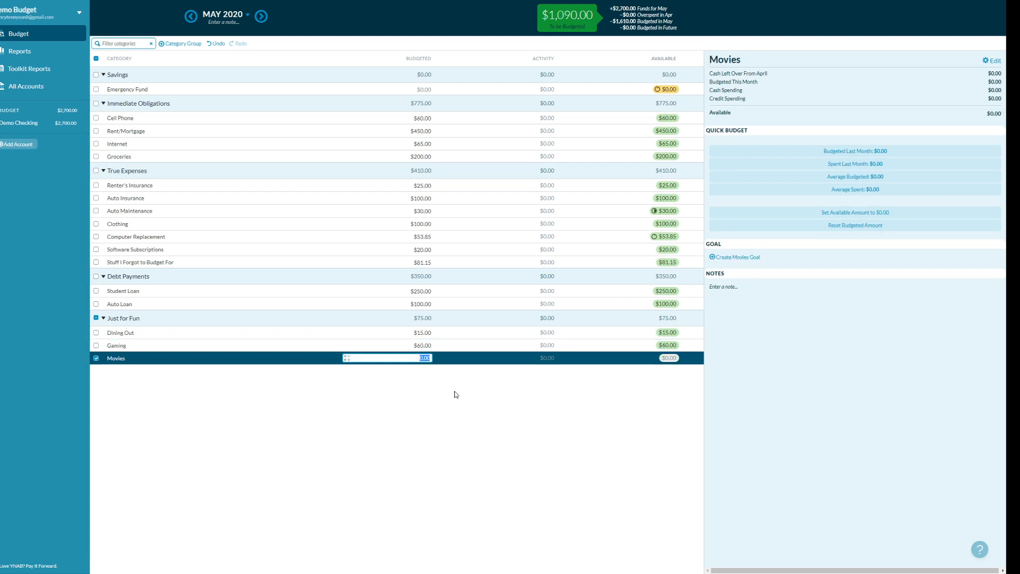
text(35)
key(Return)
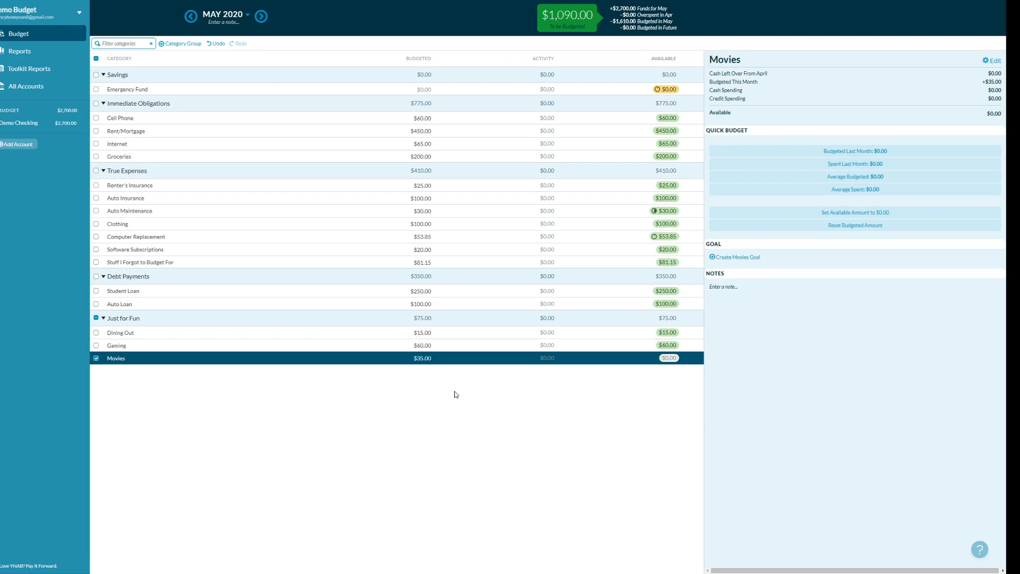
click(429, 333)
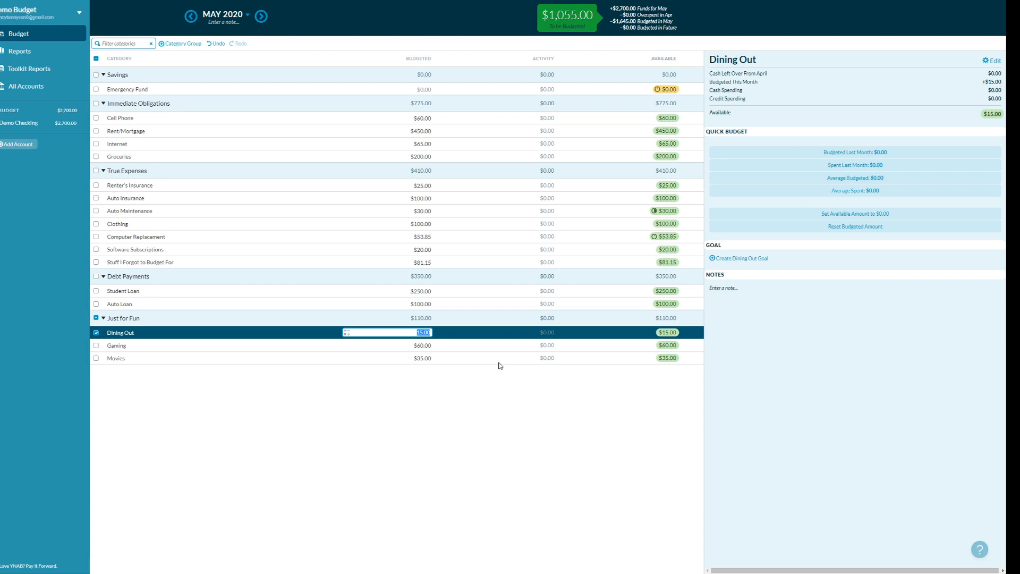
- Raise Dining Out from $15.00 to $50.00 by adding 35 to the existing amount
key(End)
text(+35)
key(Return)
click(466, 426)
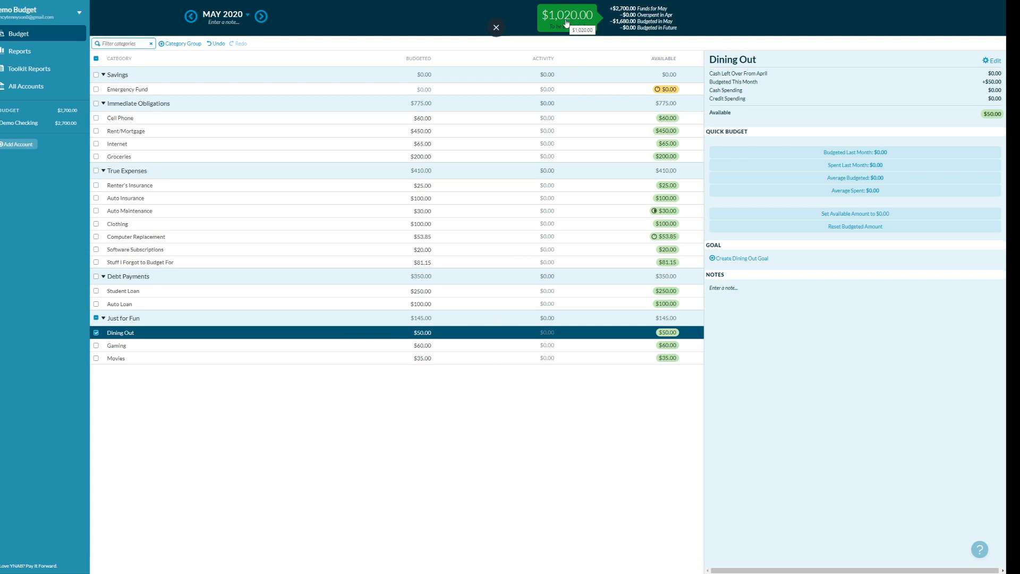
- Budget Emergency Fund's $337.50 goal target for May
click(426, 89)
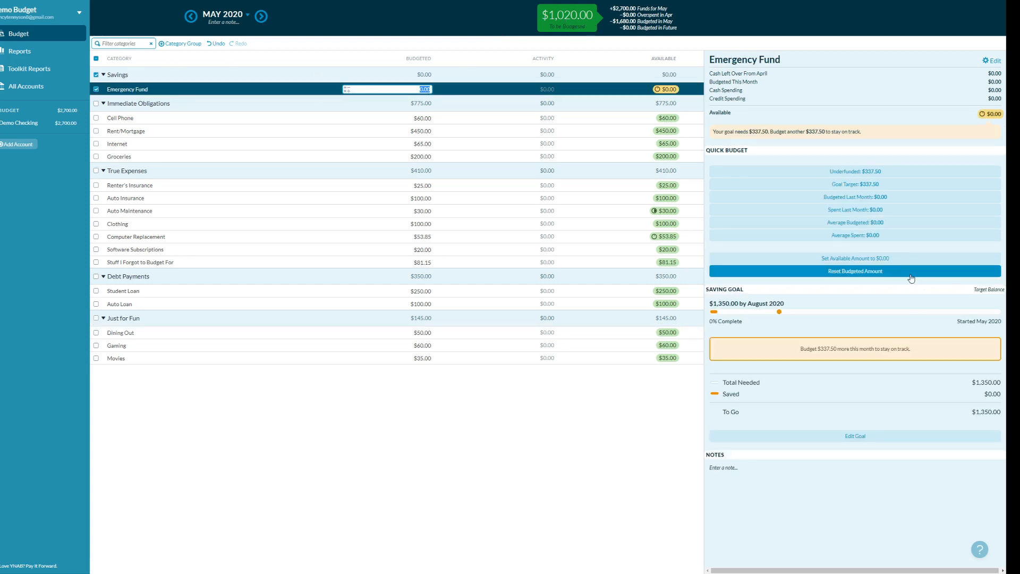
click(849, 184)
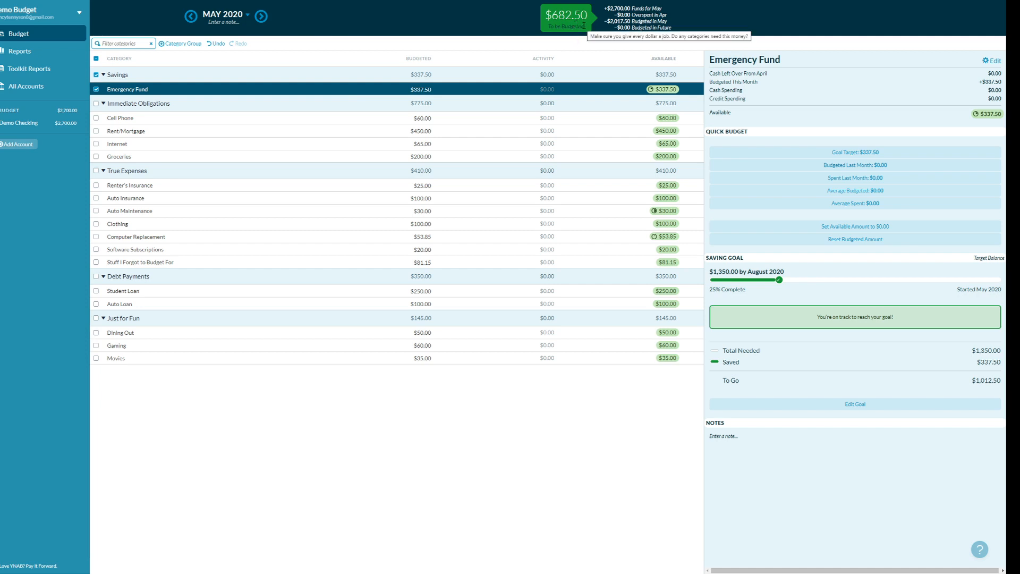
- Switch the budget from May to June 2020 using the month picker
click(247, 14)
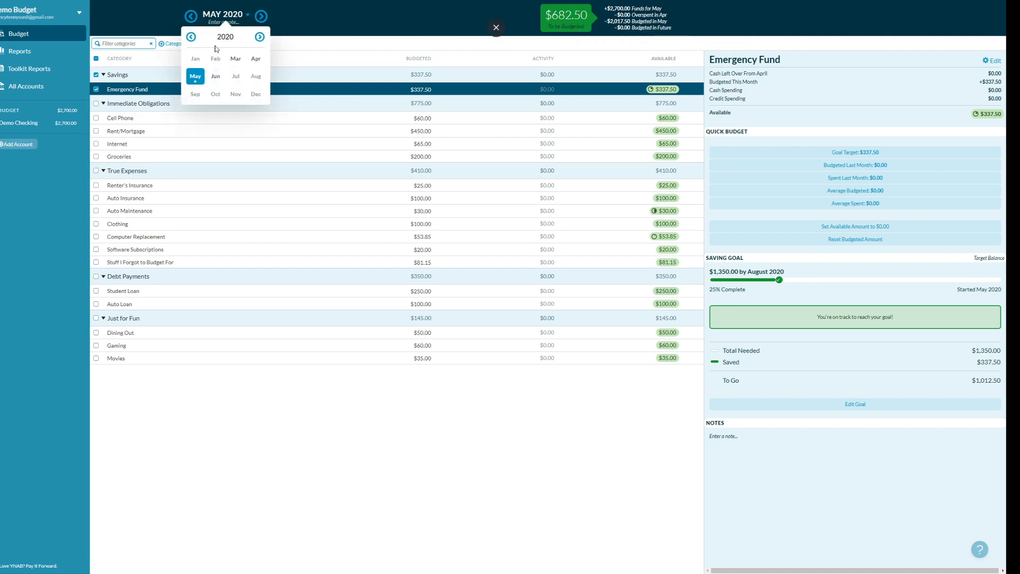
click(216, 77)
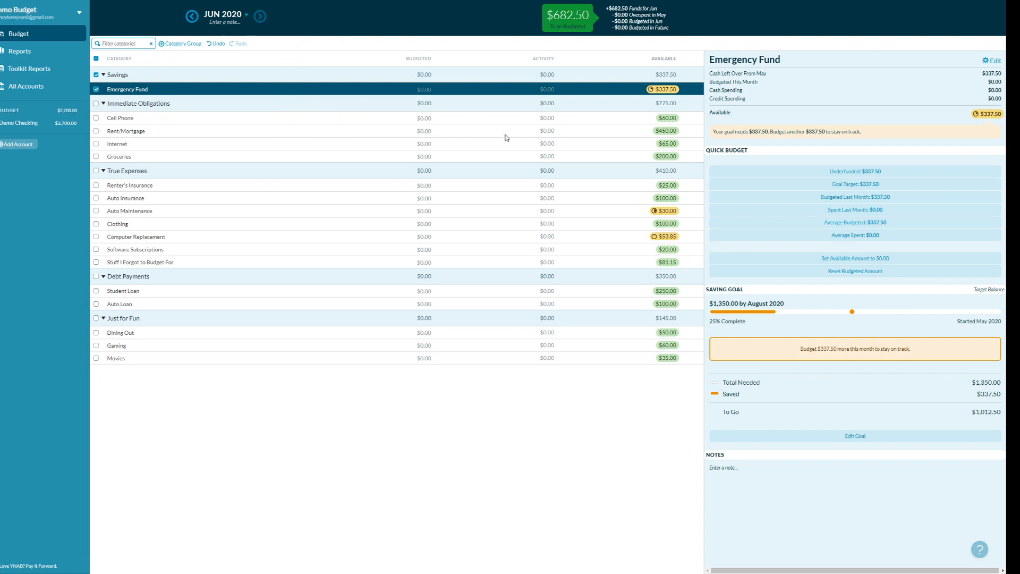
- Fill Cell Phone, Rent/Mortgage, Internet and Groceries with last month's amounts ($60, $450, $65, $200)
click(426, 118)
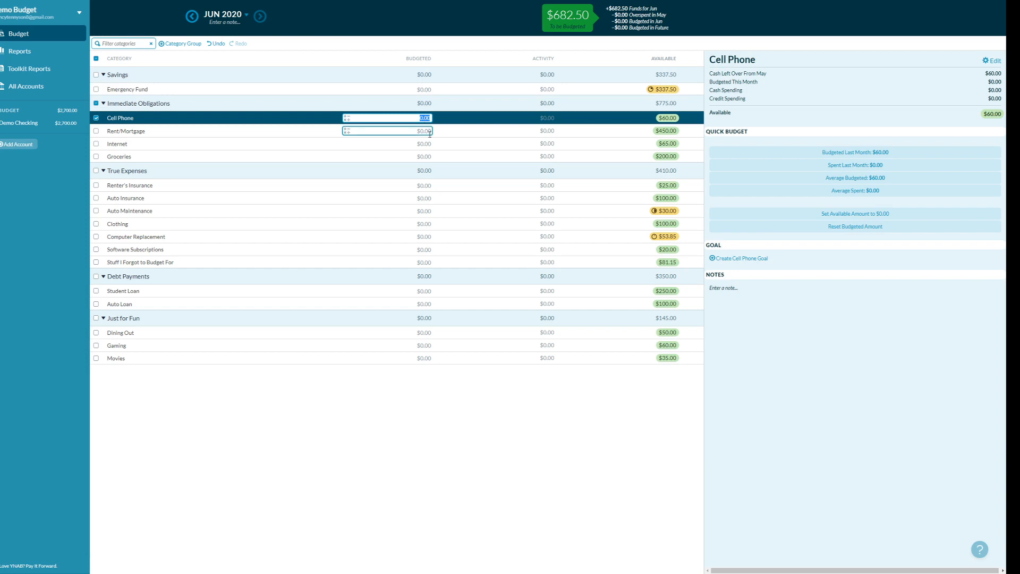
key(Down)
key(Down)
key(Down)
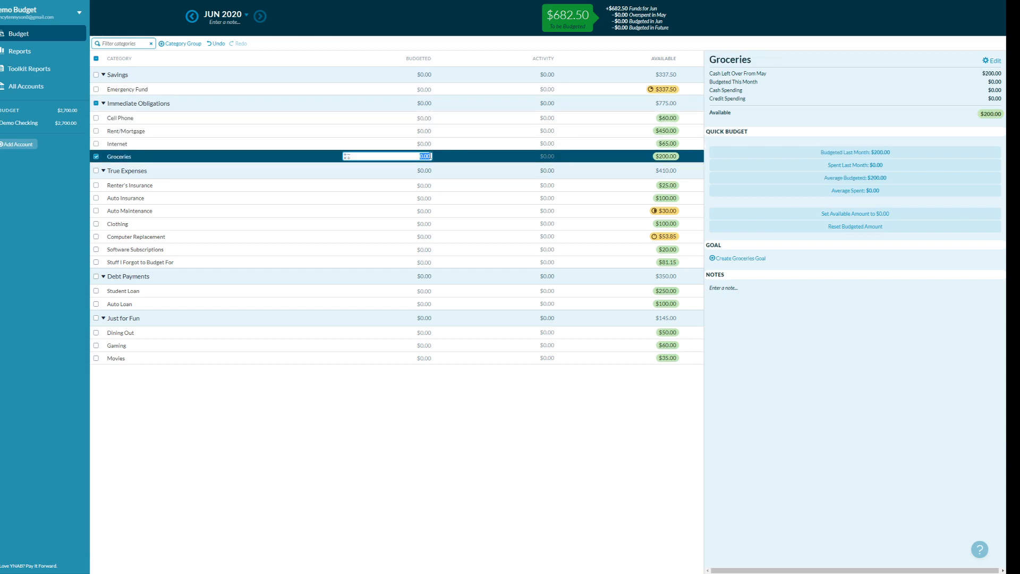
click(420, 118)
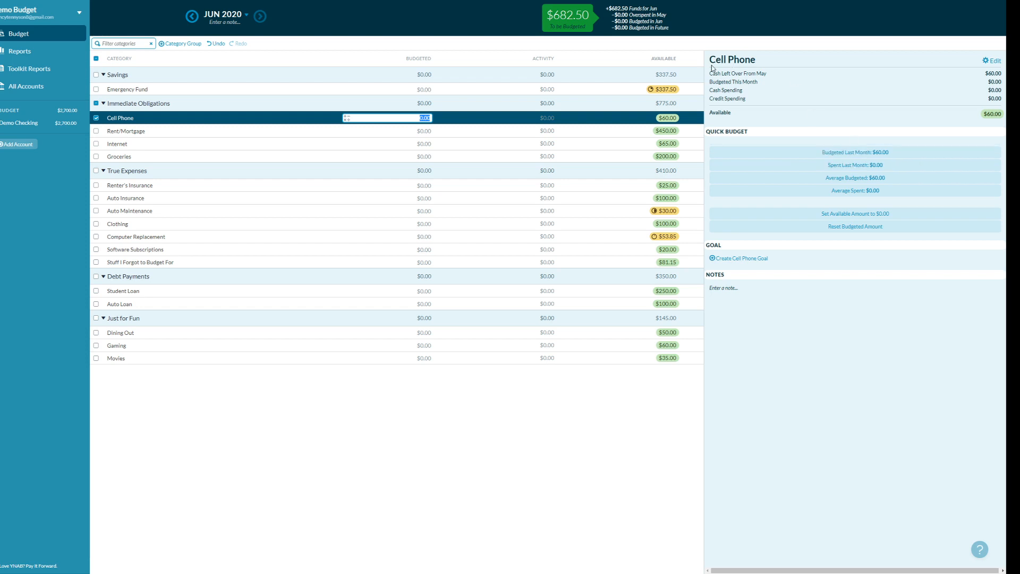
click(839, 152)
click(429, 131)
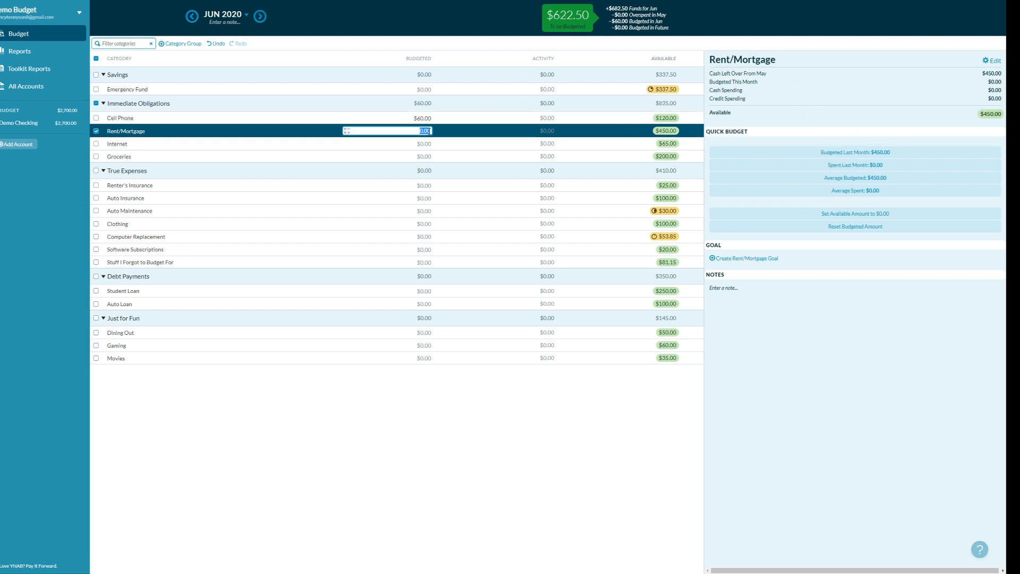
click(766, 152)
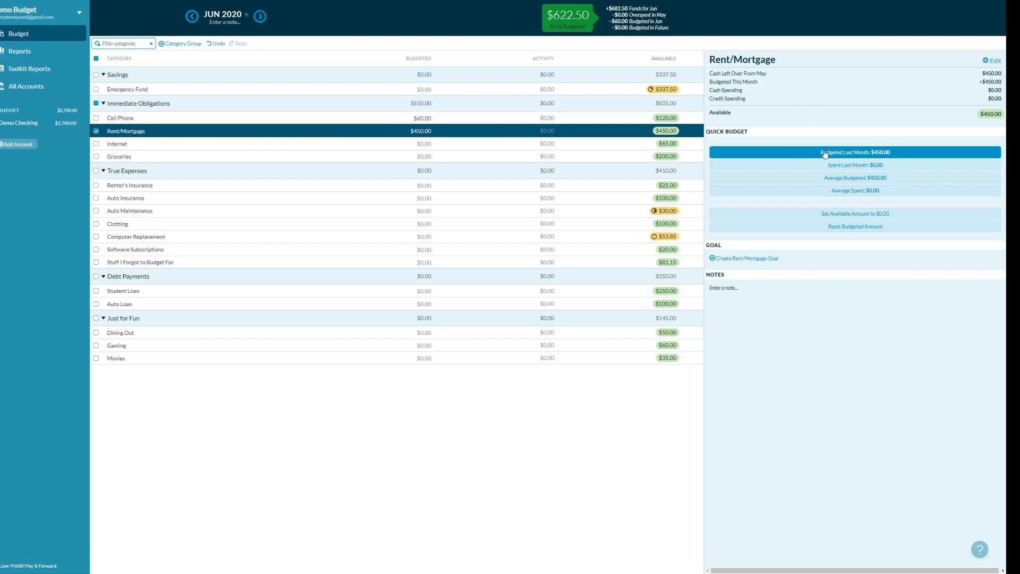
click(425, 143)
click(855, 153)
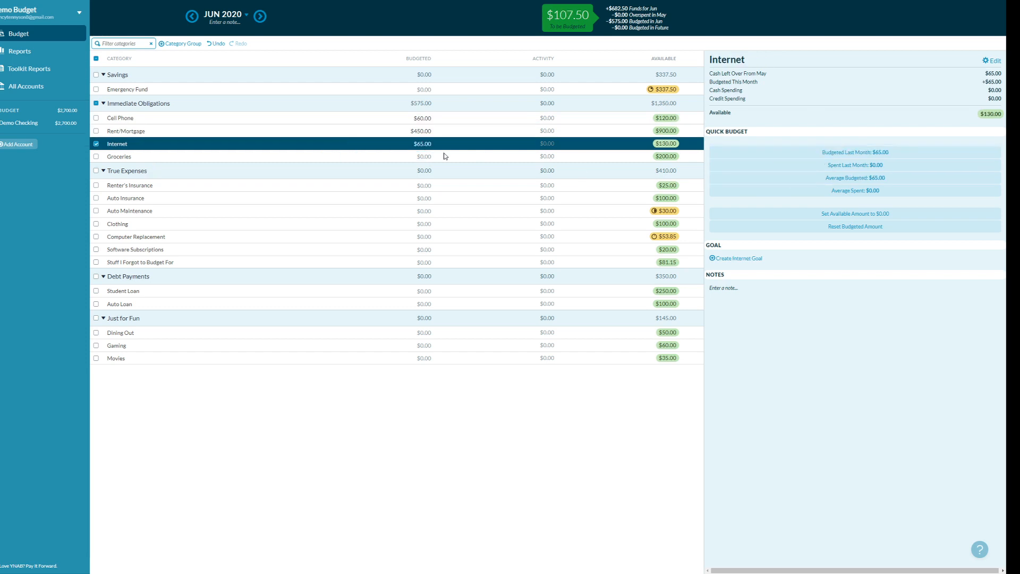
click(445, 158)
click(848, 154)
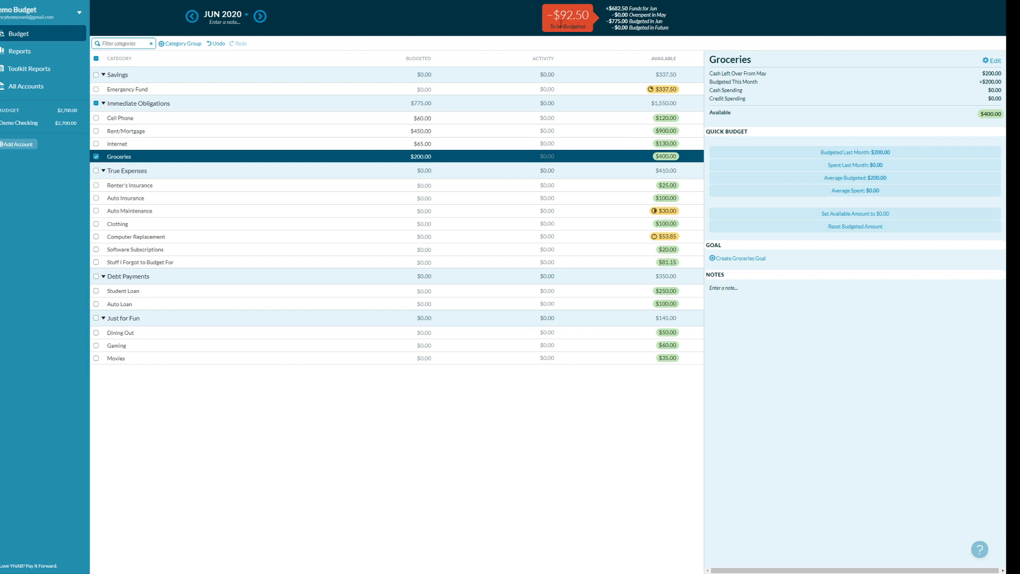
- Reduce June Groceries from $200.00 to $107.50, bringing To be Budgeted to $0.00
click(428, 157)
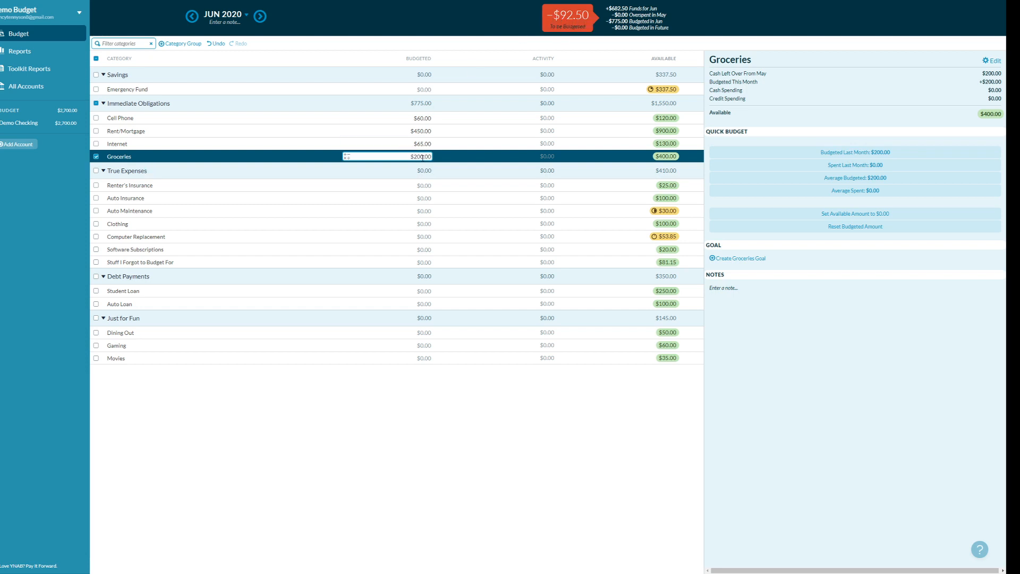
click(425, 157)
click(431, 158)
text(+92.50)
key(Return)
click(475, 7)
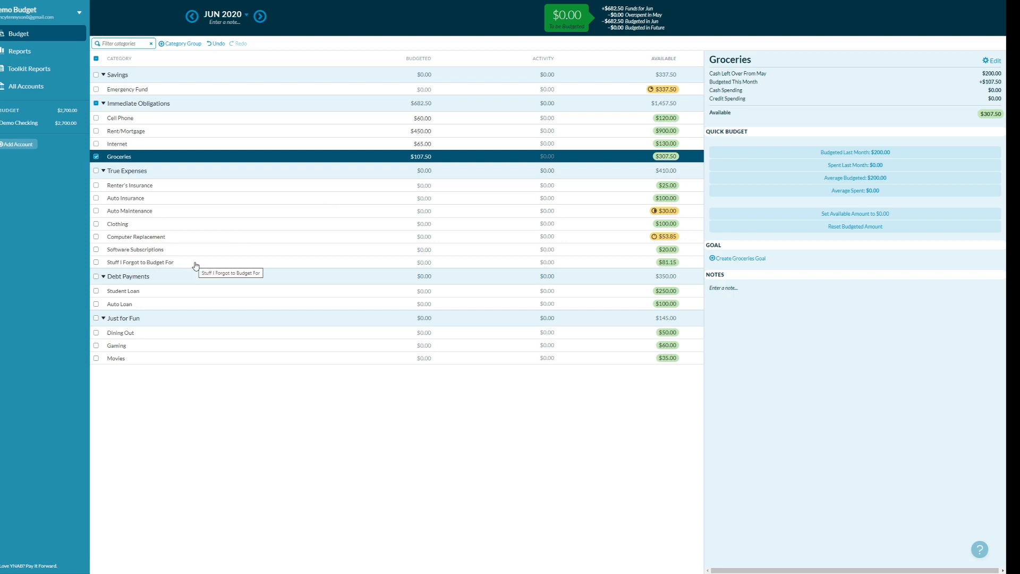
- Bring up the month picker and page forward to the months of 2021
click(247, 16)
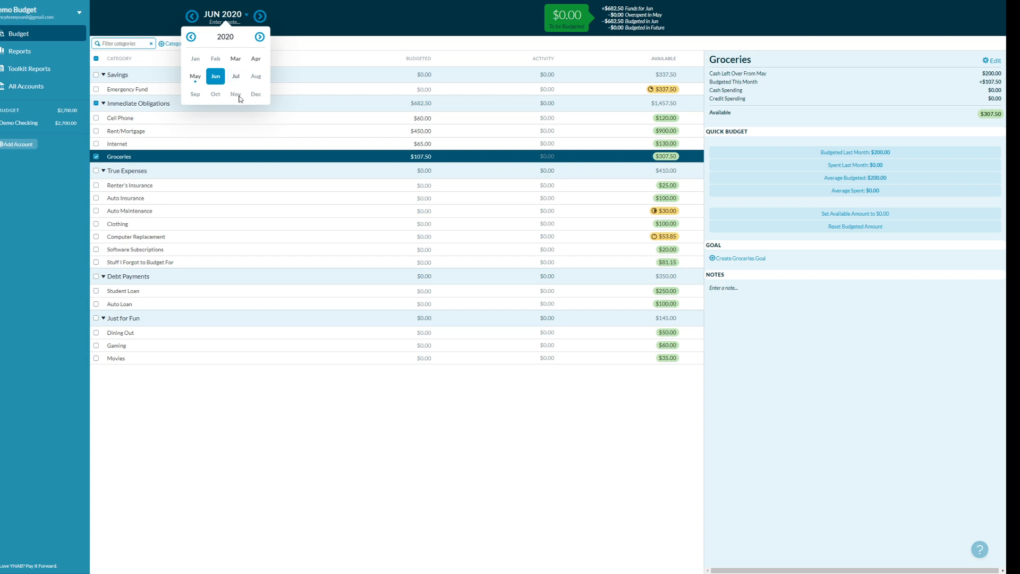
click(260, 37)
- Switch the budget back to May 2020, then exit full screen to show the browser
click(191, 36)
click(195, 76)
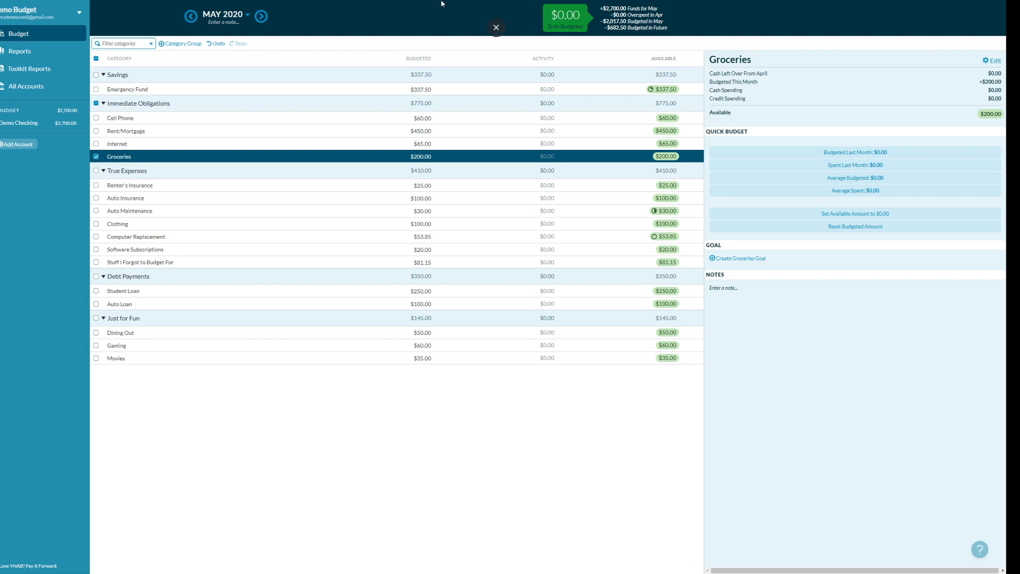
click(496, 29)
- In a new browser tab, type an e-mail address into the Google search box
click(380, 6)
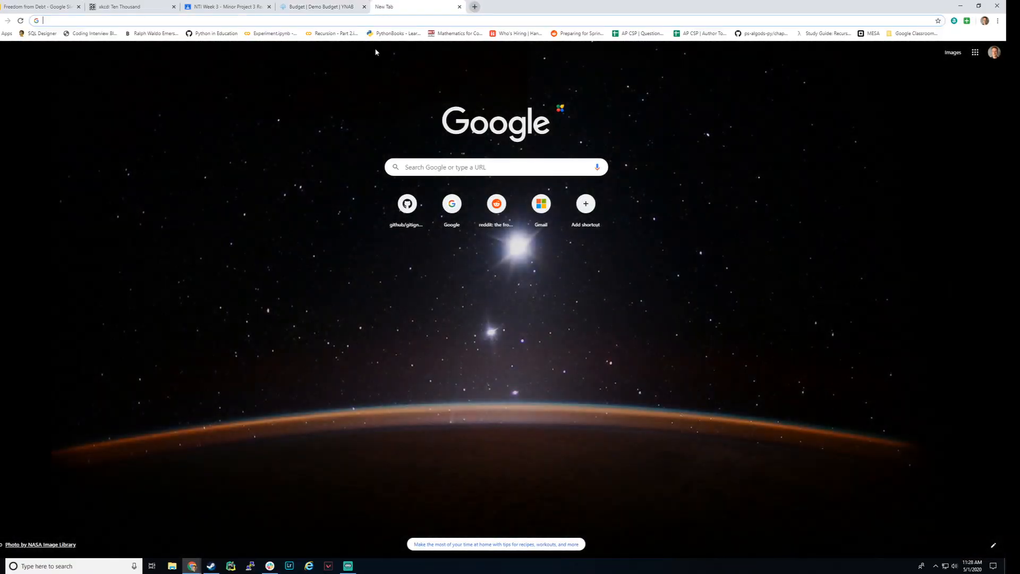
click(454, 162)
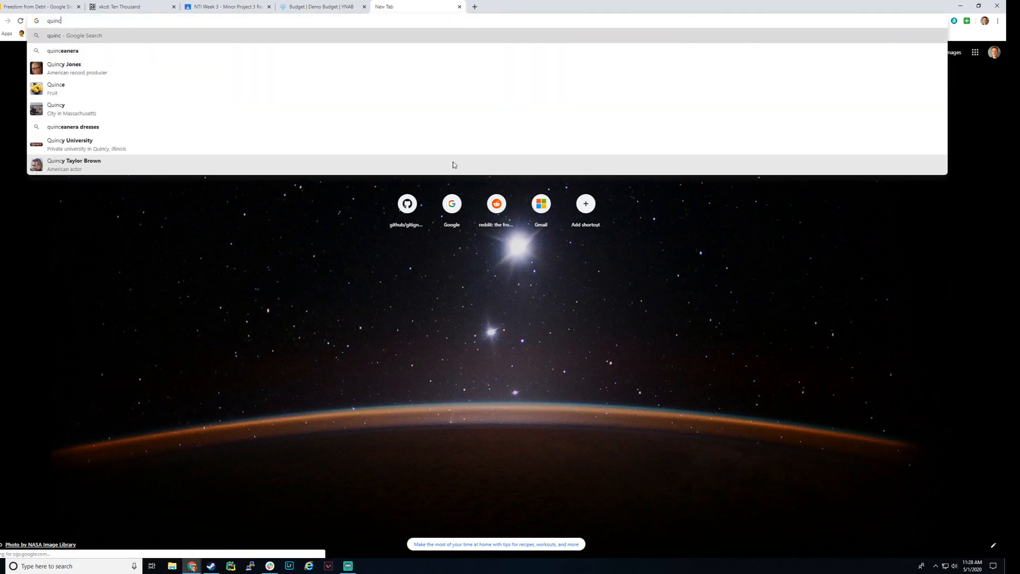
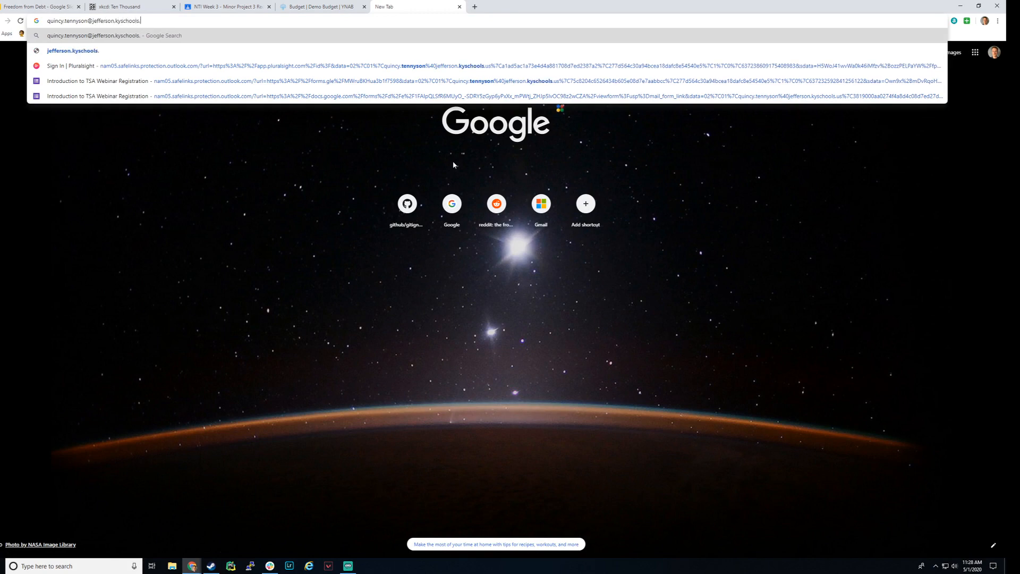